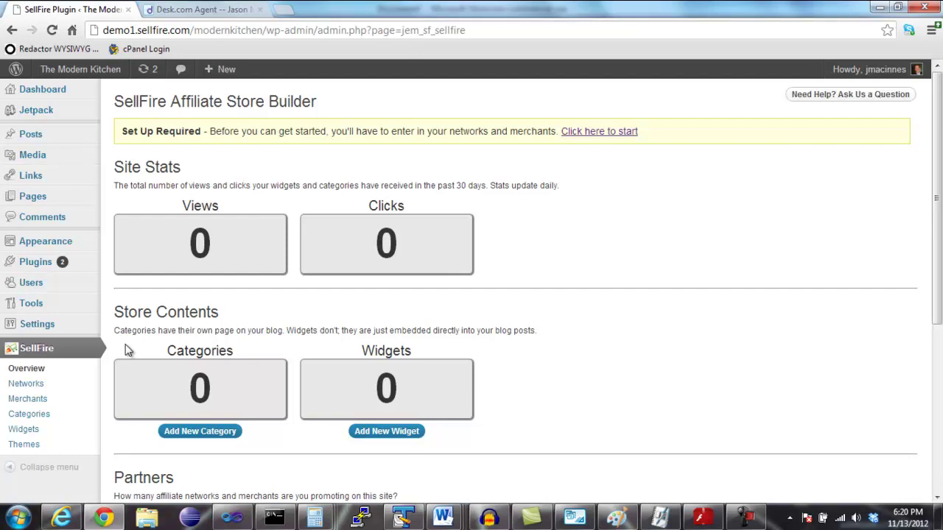
Enter the publisher ID for the Google Affiliate Network in SellFire's network setup.
click(67, 388)
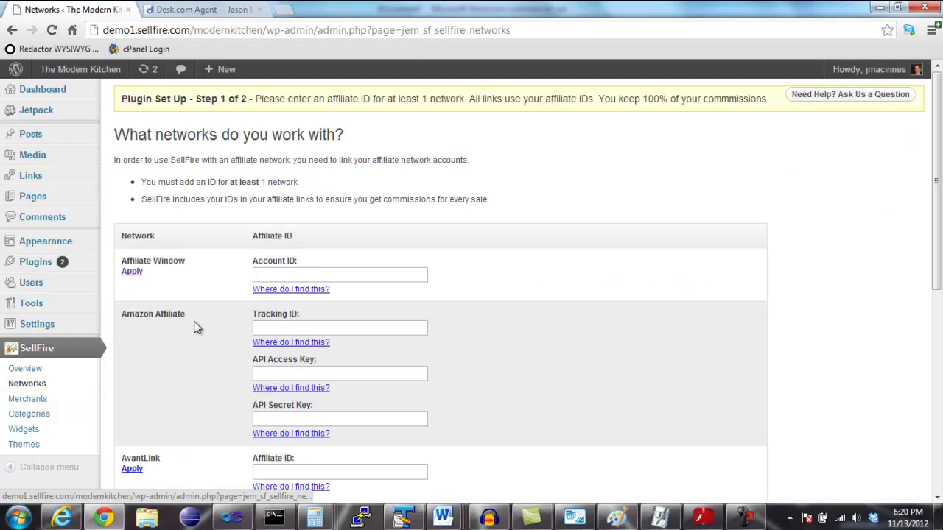
scroll(193, 274, down, 1)
scroll(194, 274, down, 1)
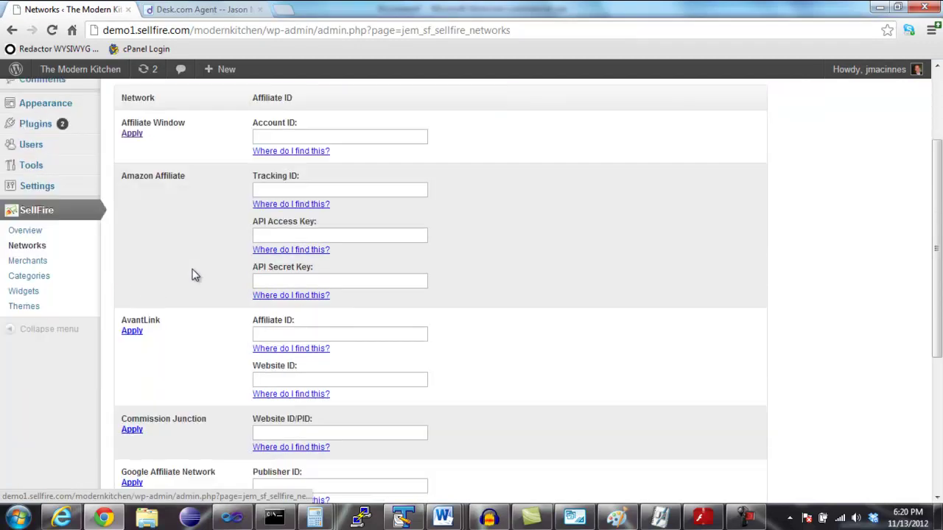
scroll(194, 274, down, 1)
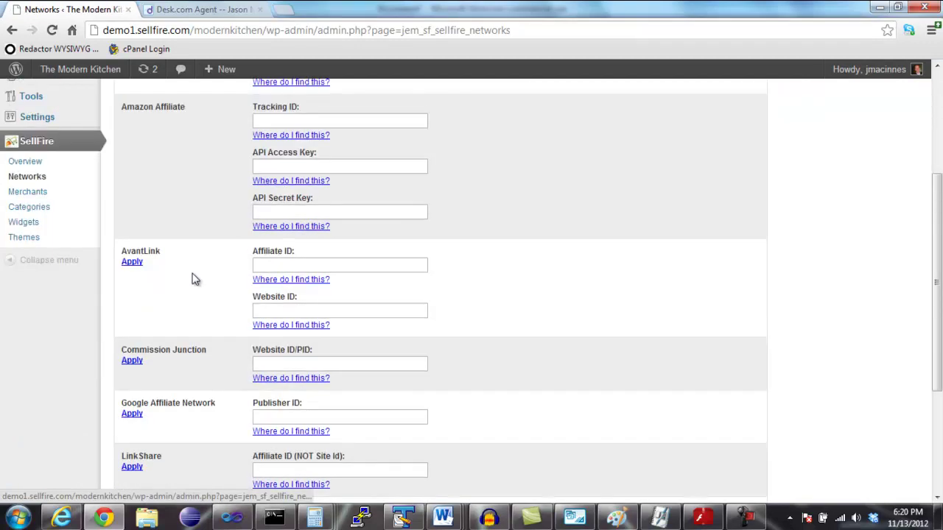
scroll(194, 277, down, 1)
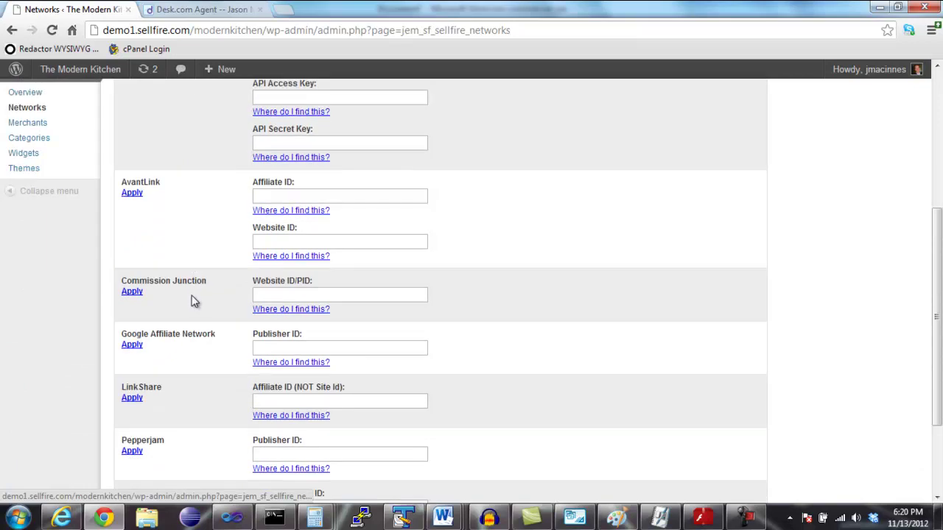
click(261, 350)
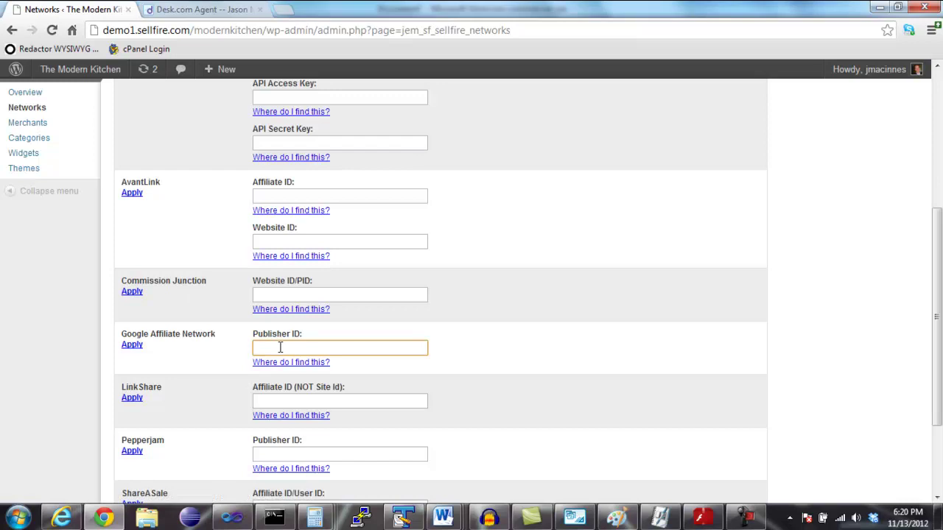
text(K)
key(Down)
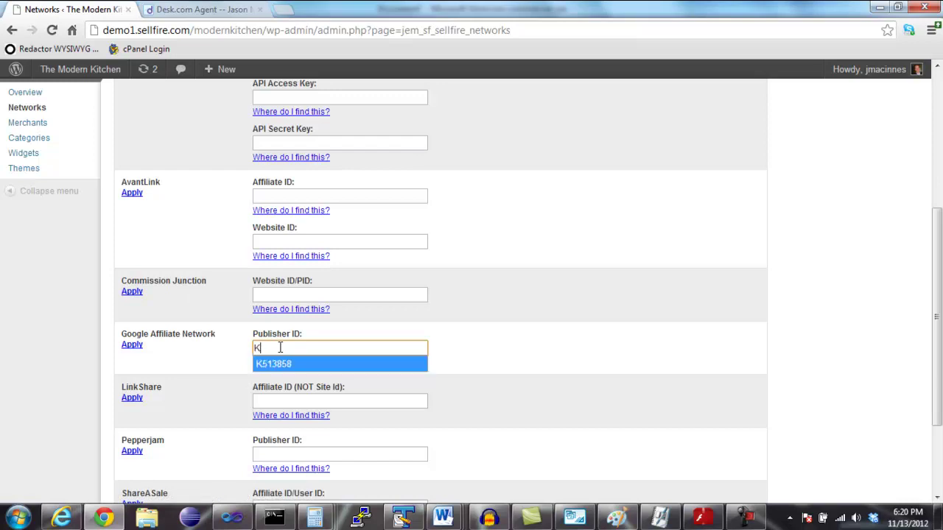
key(Return)
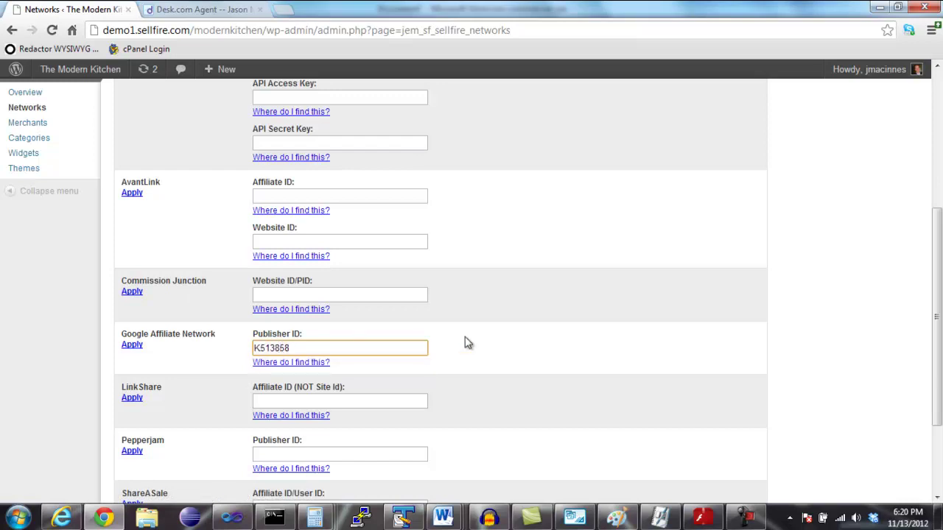
click(513, 338)
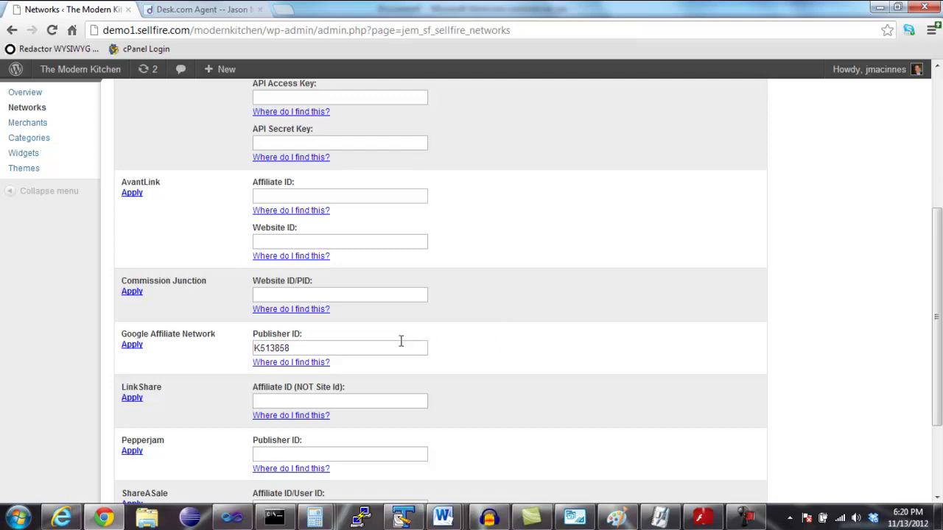
click(358, 348)
drag(358, 348, 252, 348)
click(307, 350)
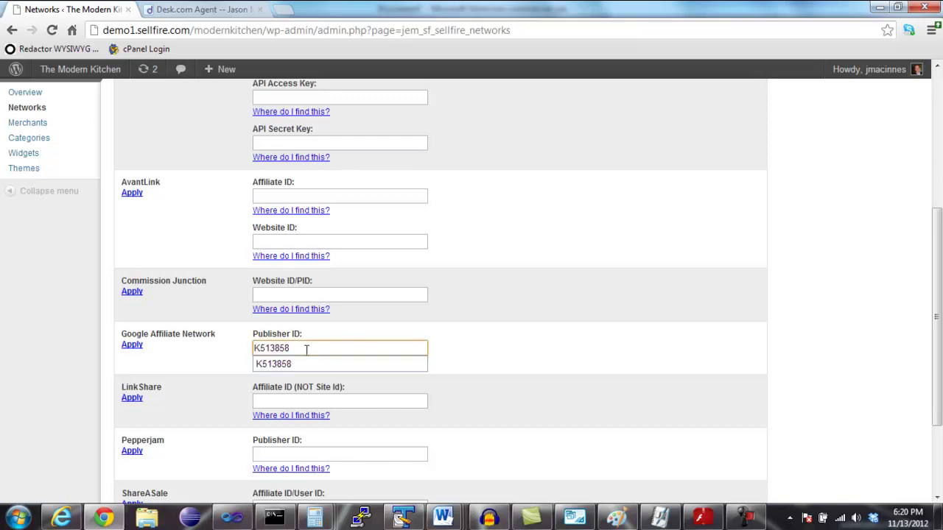
click(491, 357)
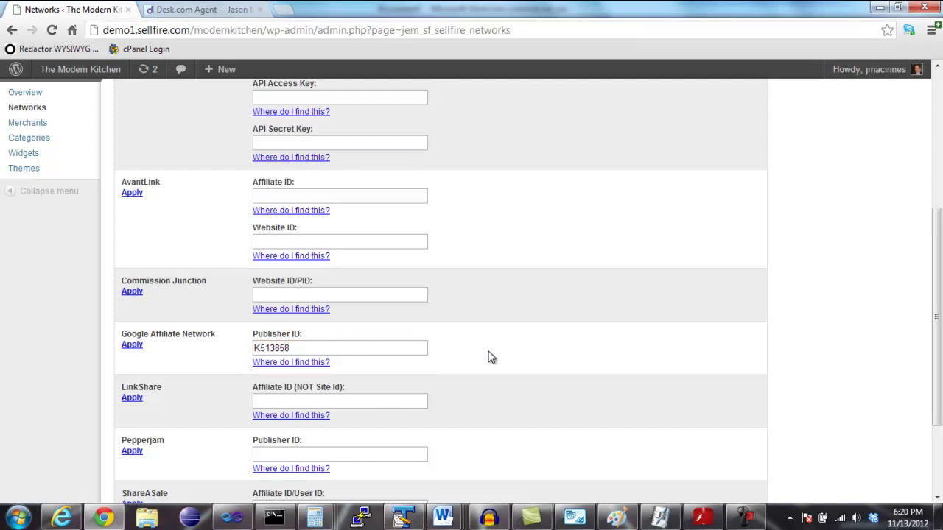
Check the help on locating the Google publisher ID, close it, and submit the affiliate network settings.
click(317, 363)
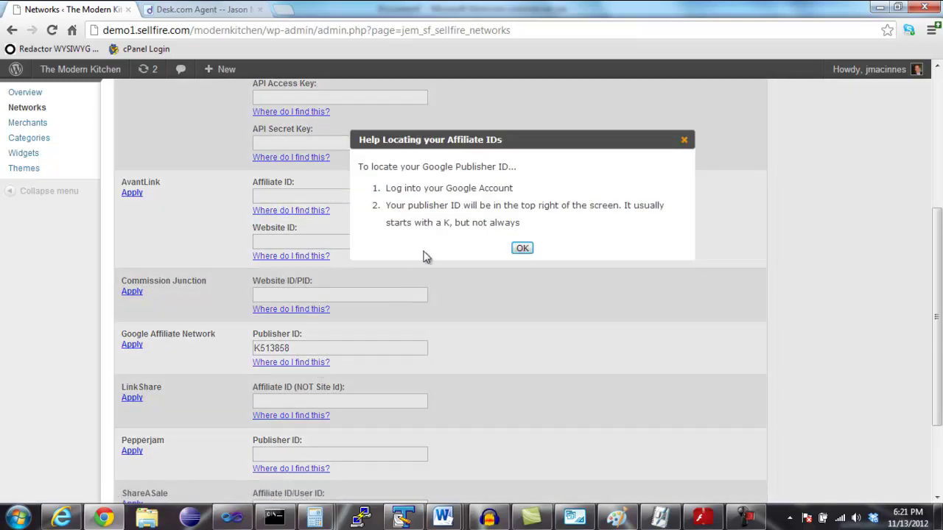
click(682, 140)
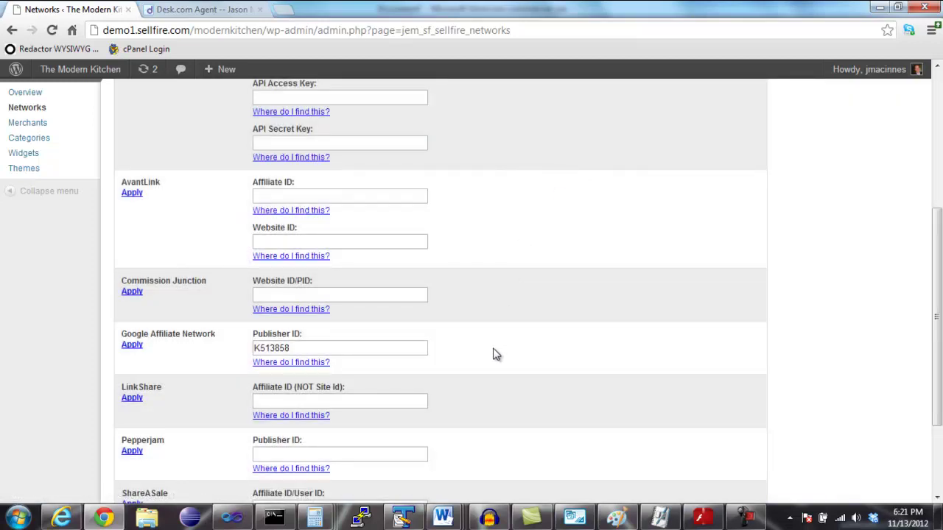
scroll(497, 335, down, 2)
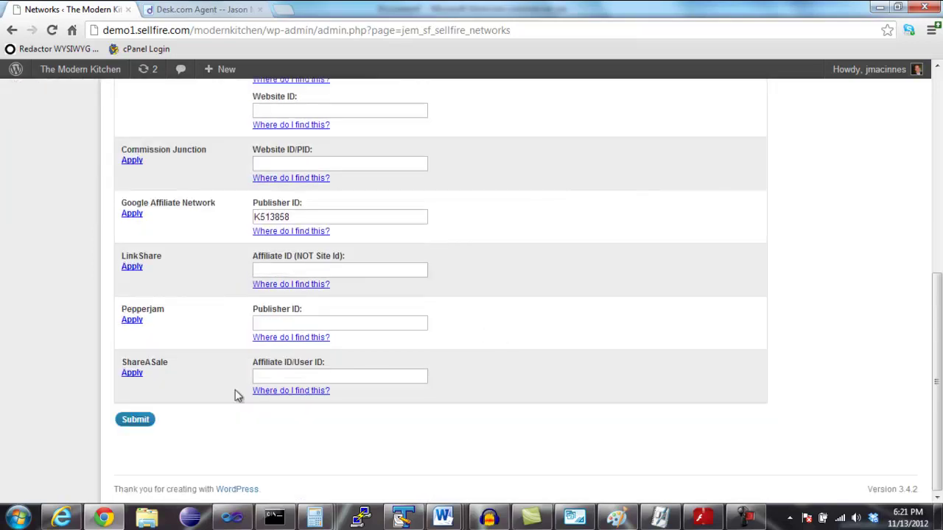
click(125, 421)
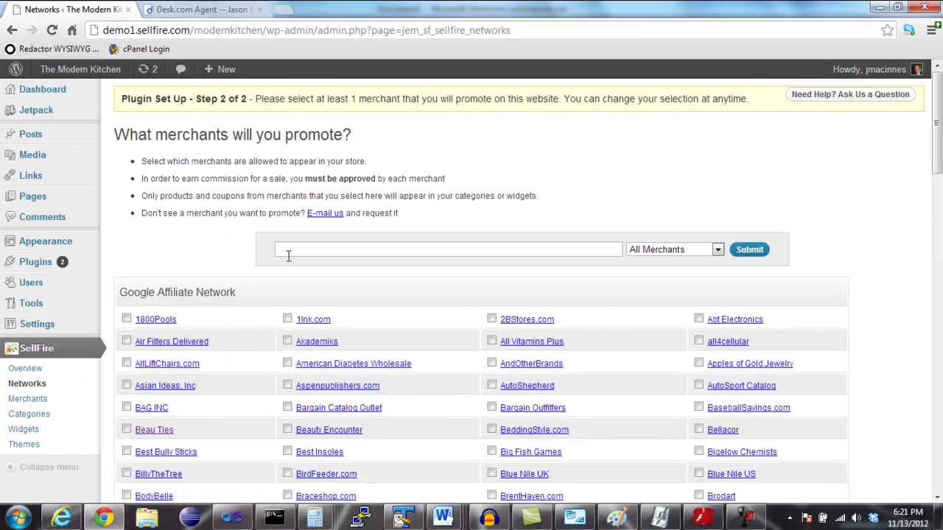
Search the merchants for "abt" and select Abt Electronics for promotion.
click(294, 251)
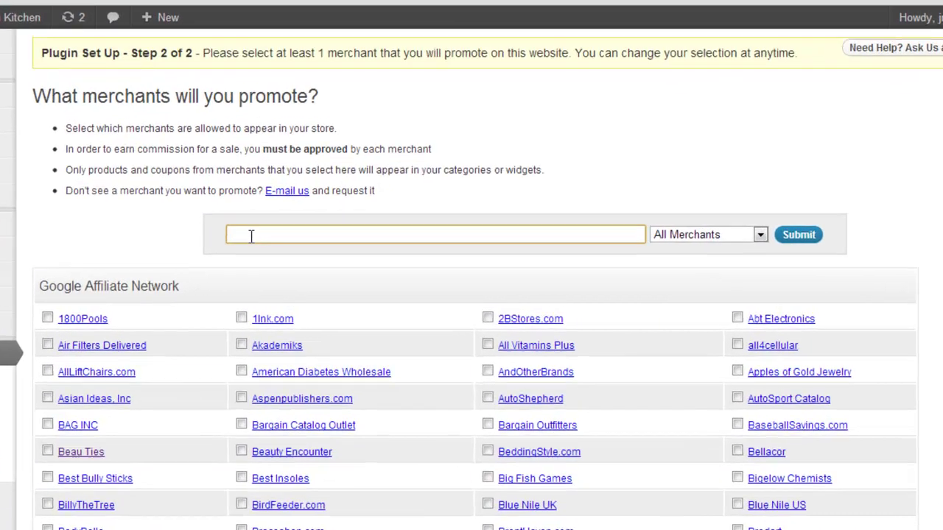
text(ab)
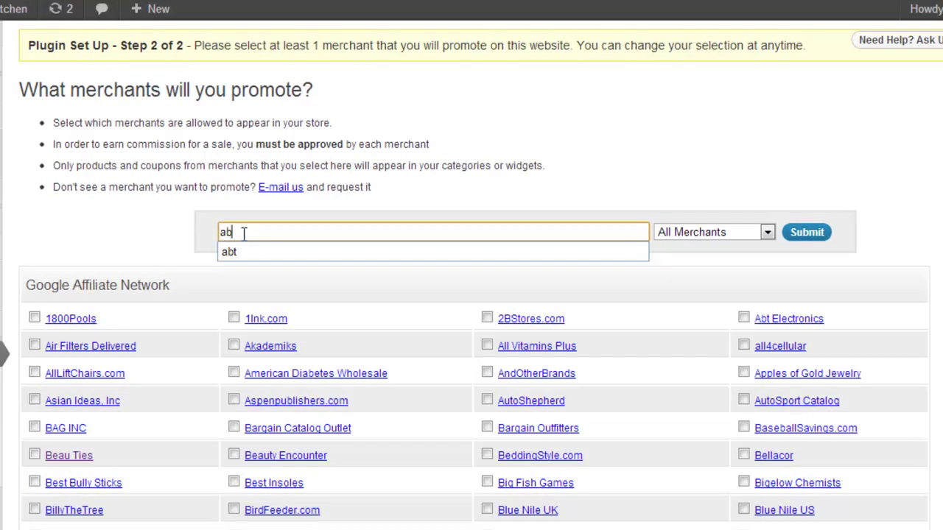
text(t)
key(Return)
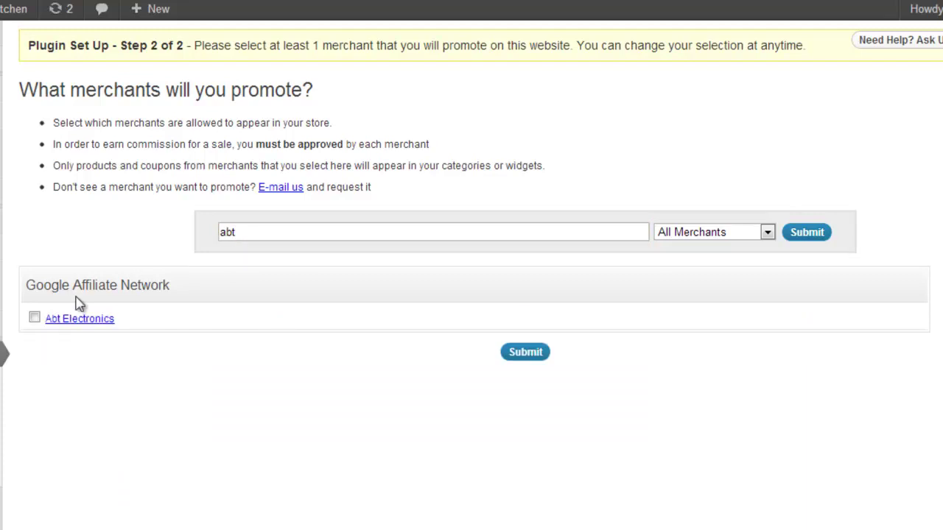
click(34, 317)
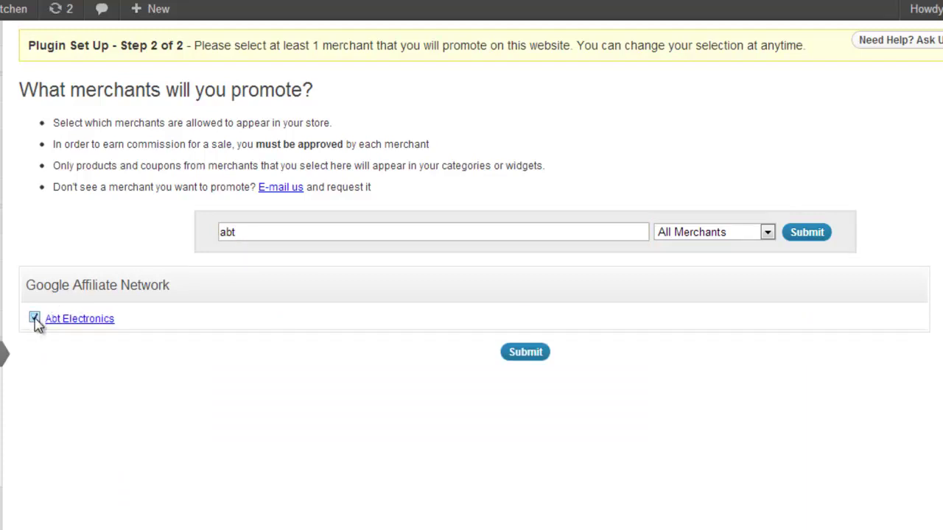
Search the merchants for "chef" and select Chefs Catalog for promotion.
double_click(219, 234)
text(chef)
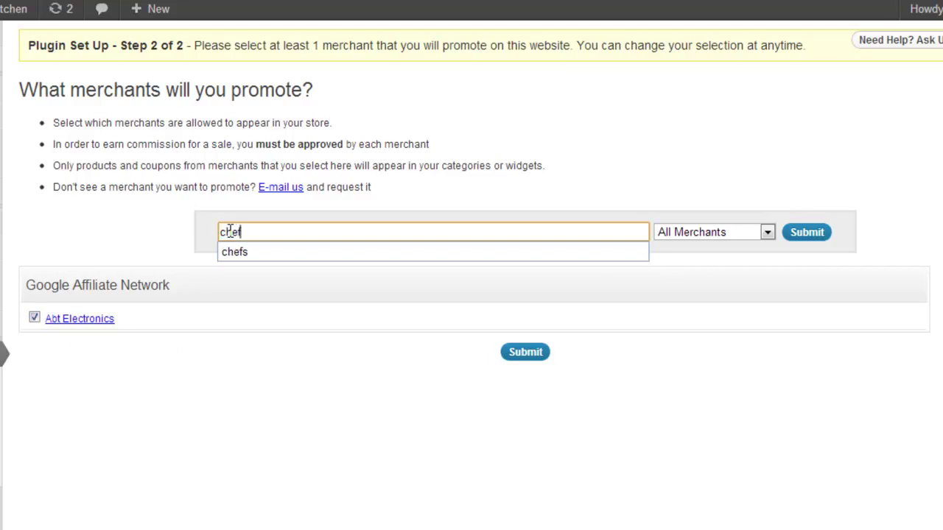
key(Return)
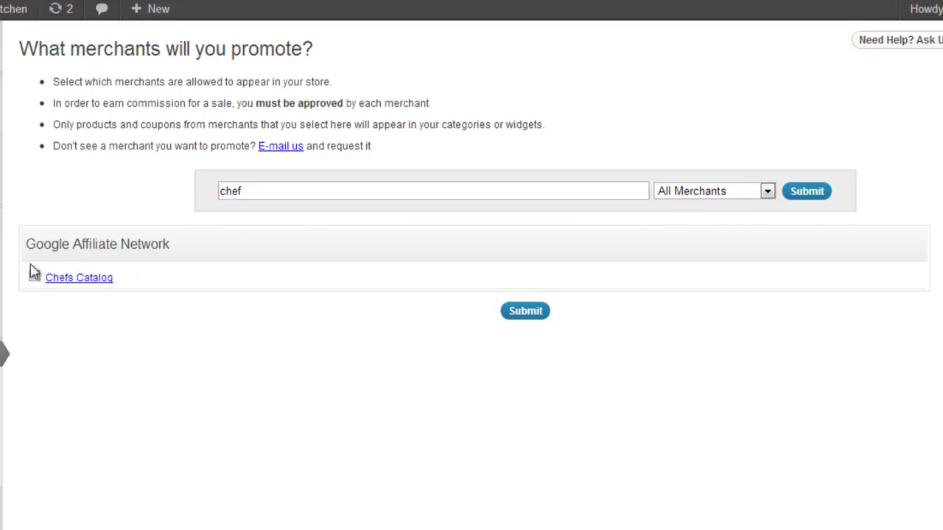
click(35, 277)
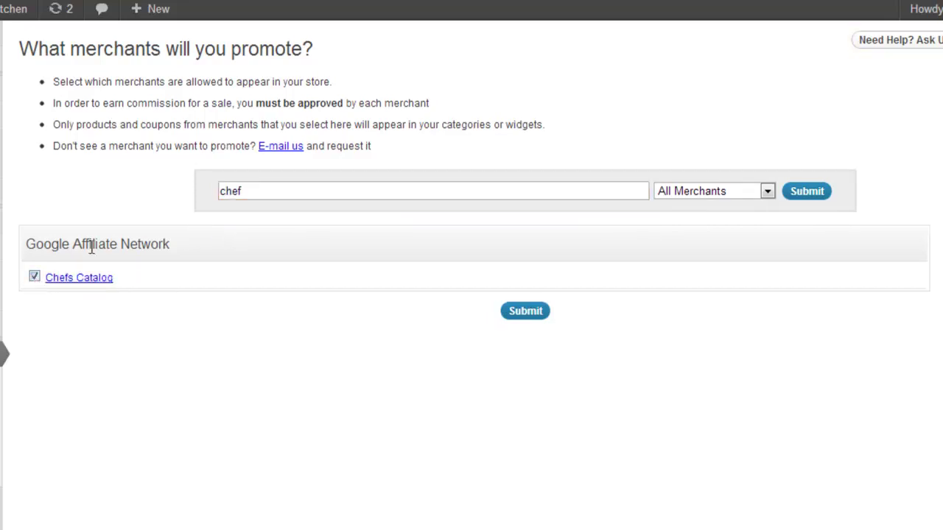
Search the merchants for "casa" and select Casa.com for promotion.
double_click(229, 192)
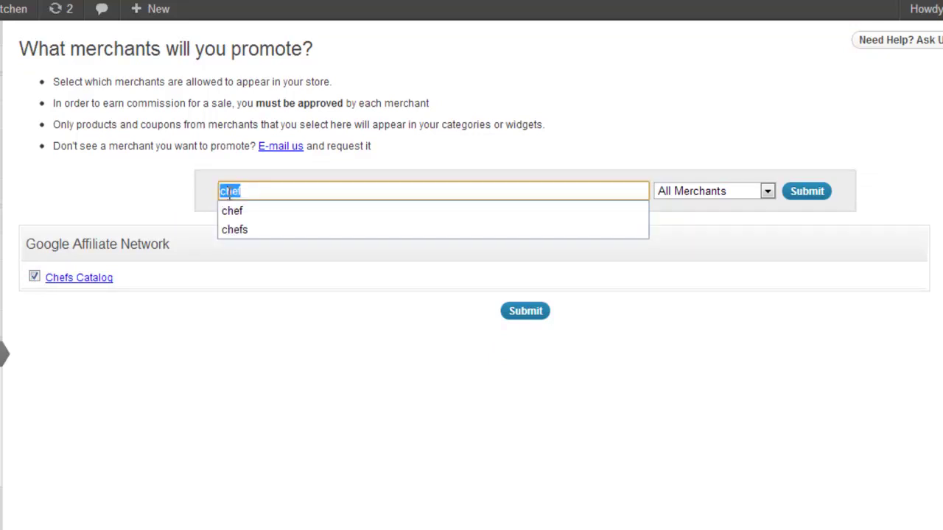
text(casa)
key(Return)
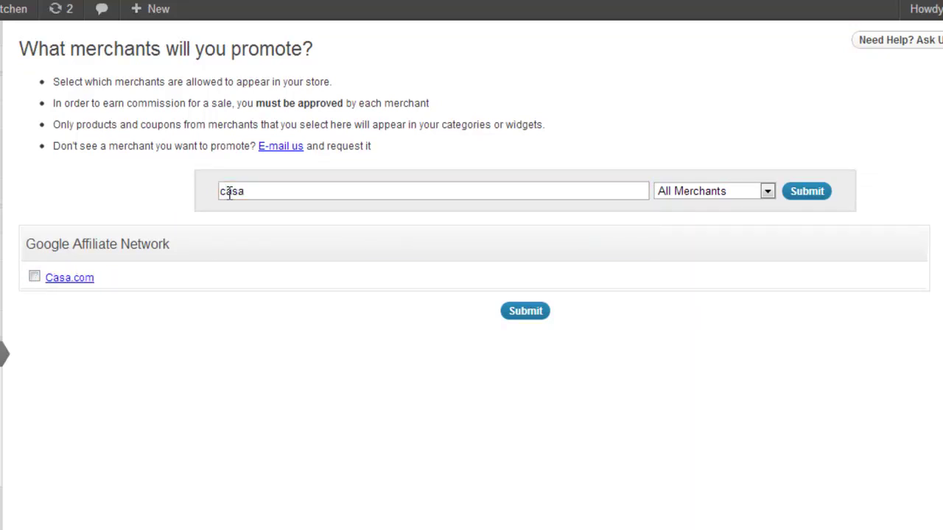
click(34, 277)
Clear the merchant search text and filter the list to Selected Merchants to review the chosen ones.
click(694, 199)
click(695, 221)
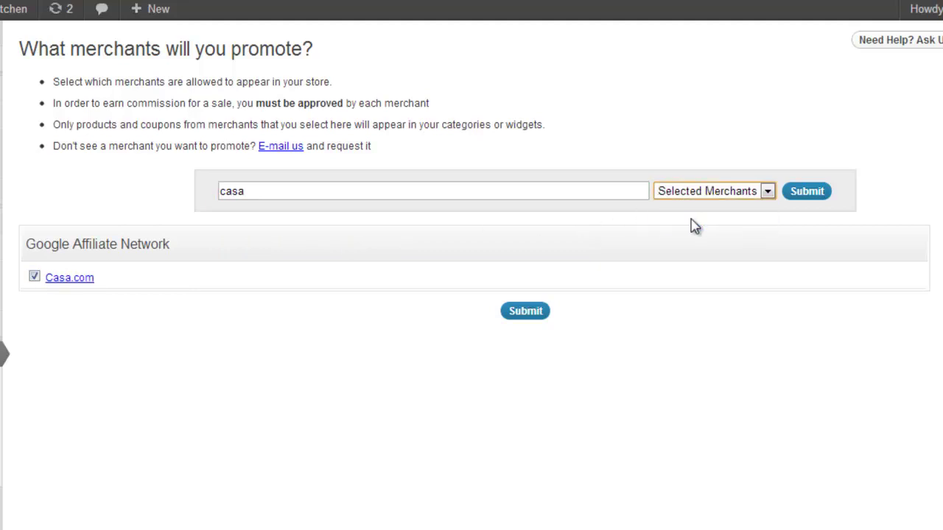
click(792, 195)
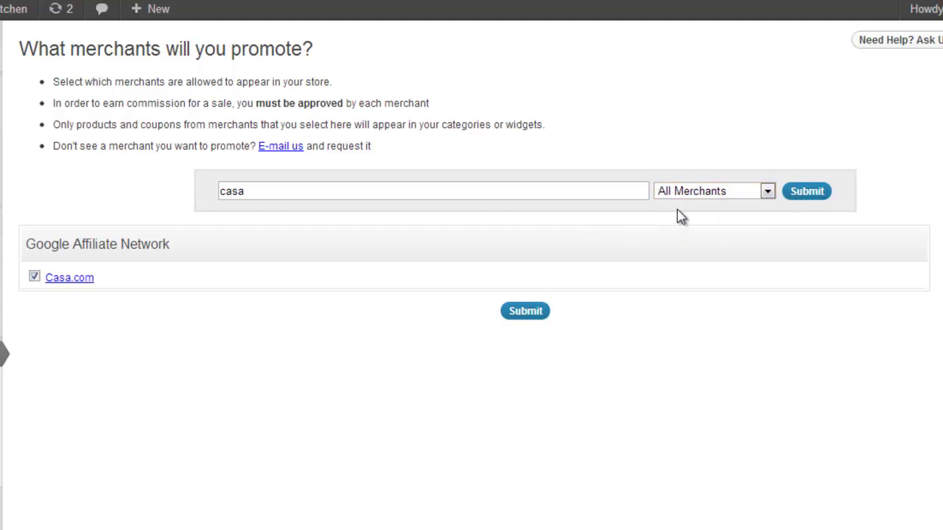
click(585, 191)
double_click(585, 191)
key(BackSpace)
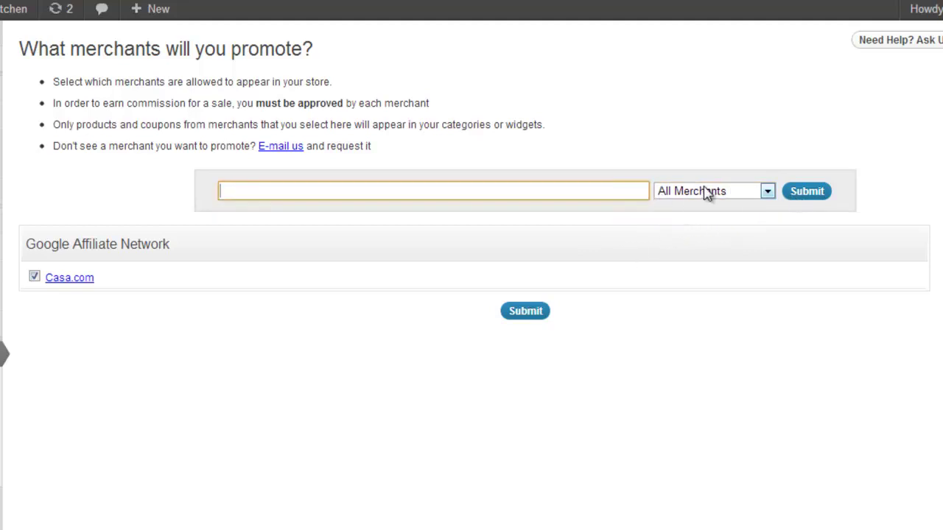
click(705, 191)
click(703, 219)
click(796, 196)
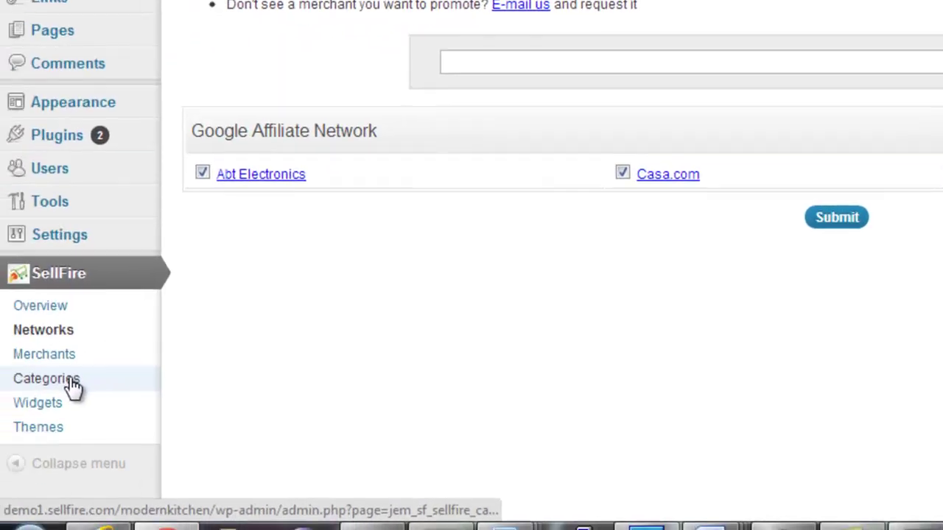
View SellFire's Categories page and its Widgets page to compare the two content types.
click(28, 401)
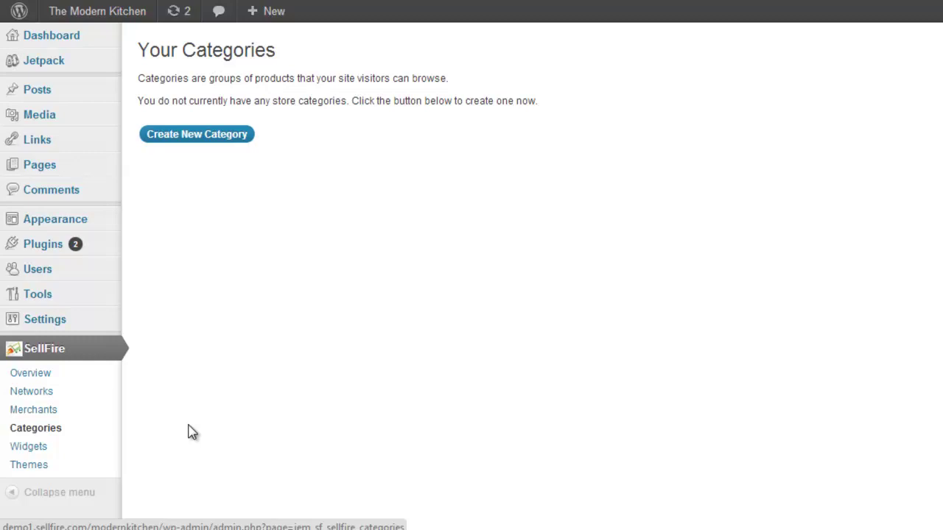
click(77, 447)
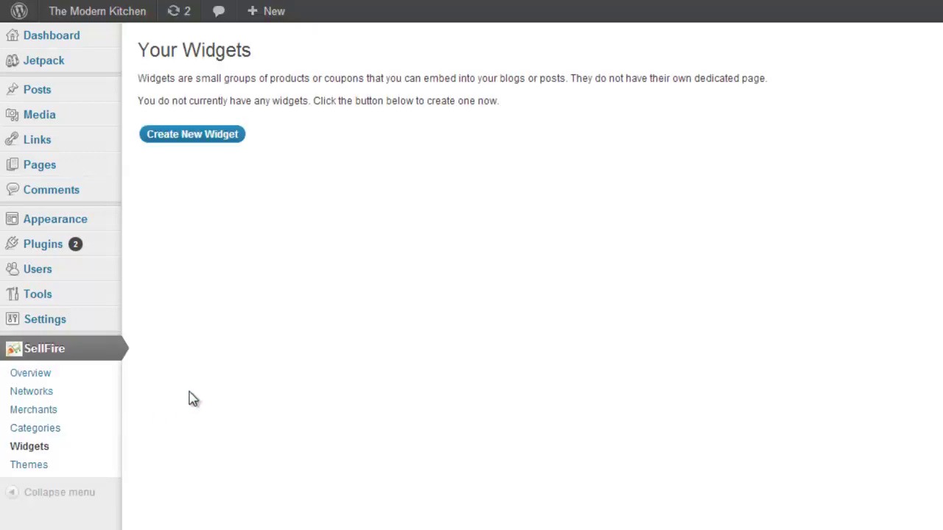
Start a new store category named Test Category and keep Products as its category type.
click(102, 431)
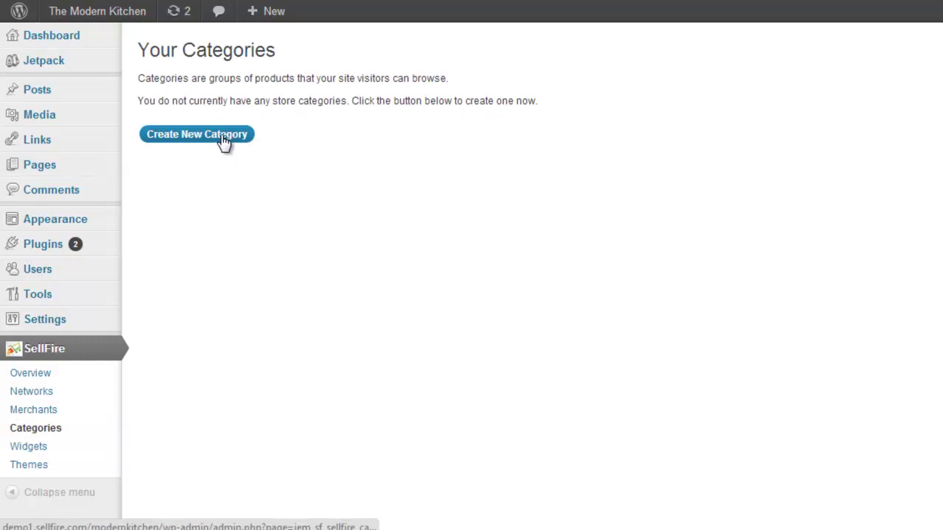
click(225, 148)
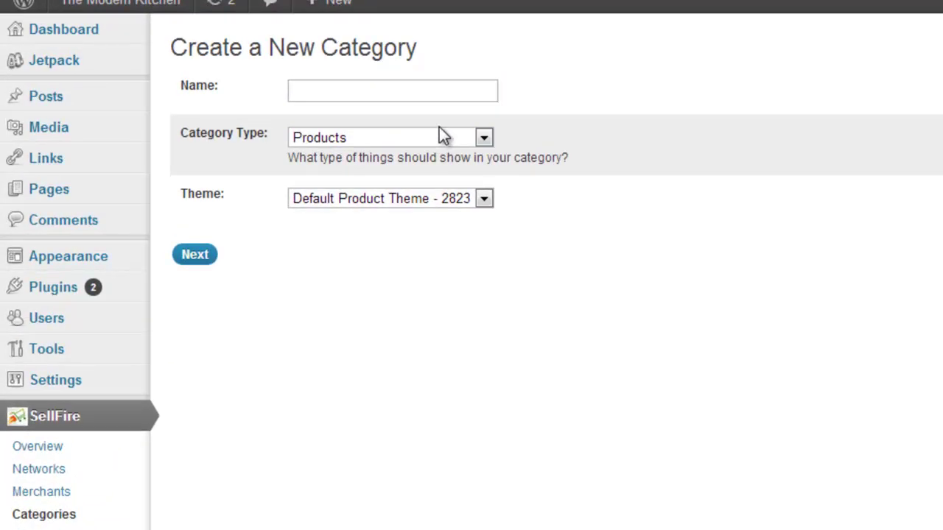
click(418, 87)
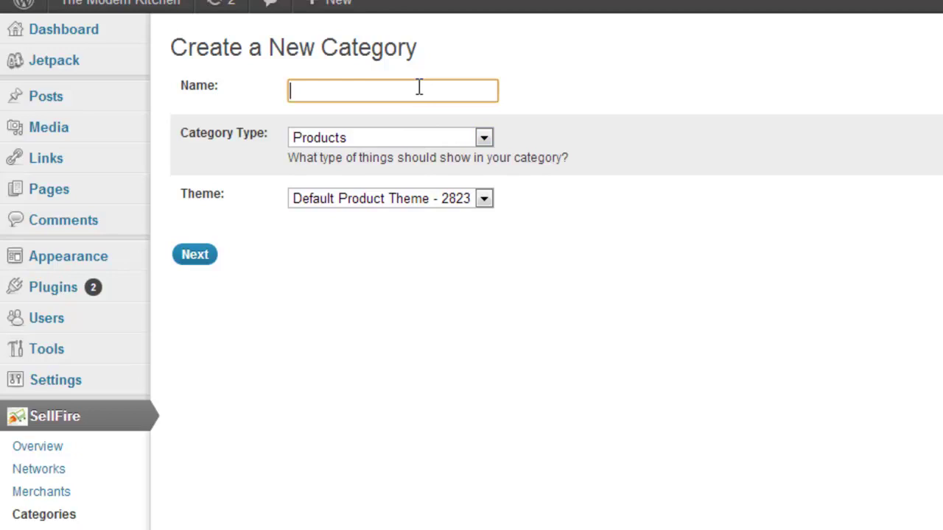
text(Test Categ)
key(BackSpace)
key(BackSpace)
key(BackSpace)
text(ategory)
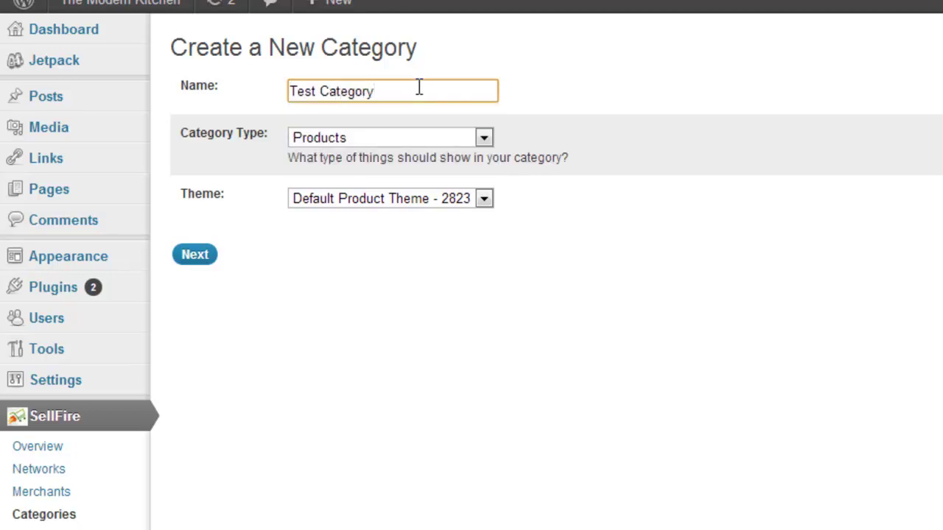
click(532, 129)
click(466, 138)
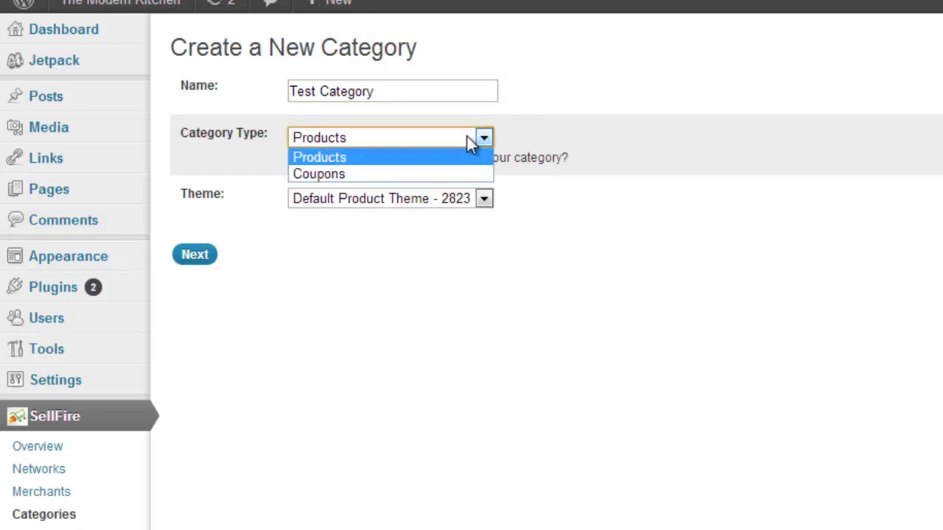
click(472, 141)
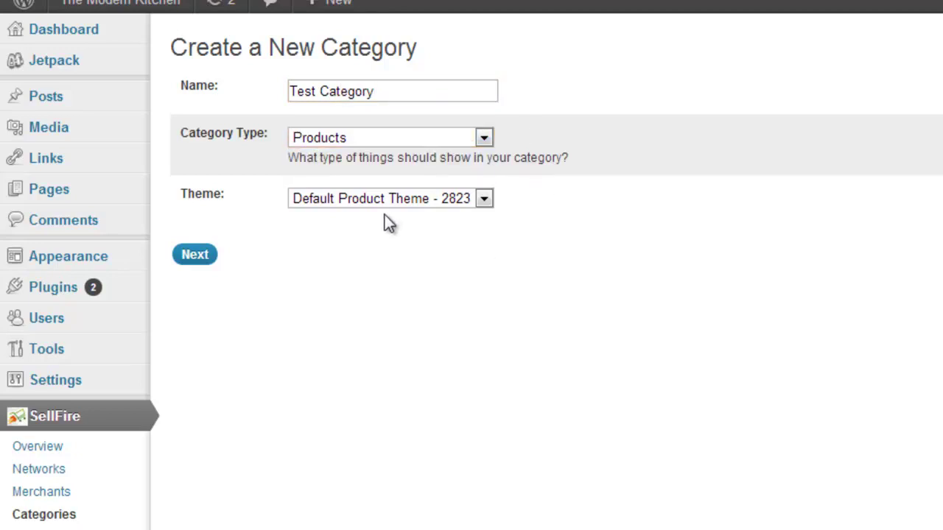
Keep Default Product Theme - 2823 for the category and choose to add its products automatically.
click(409, 198)
click(409, 199)
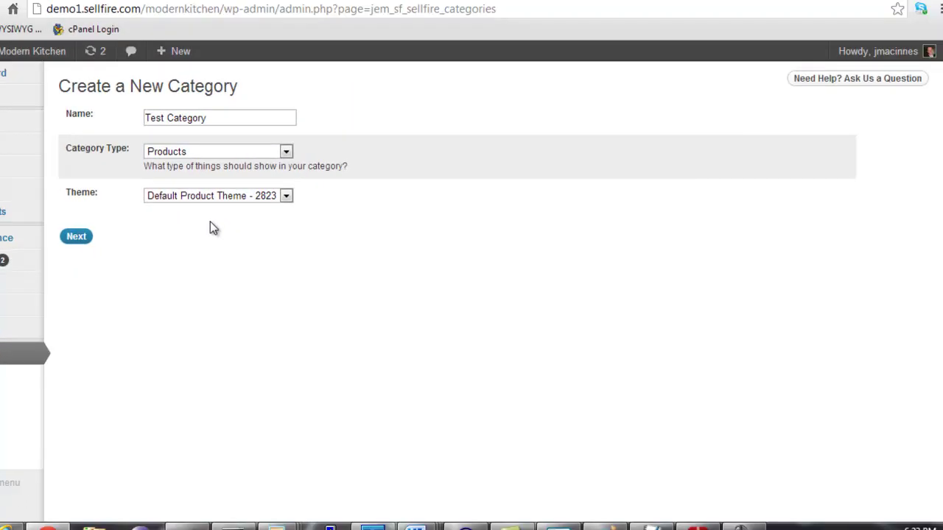
click(92, 240)
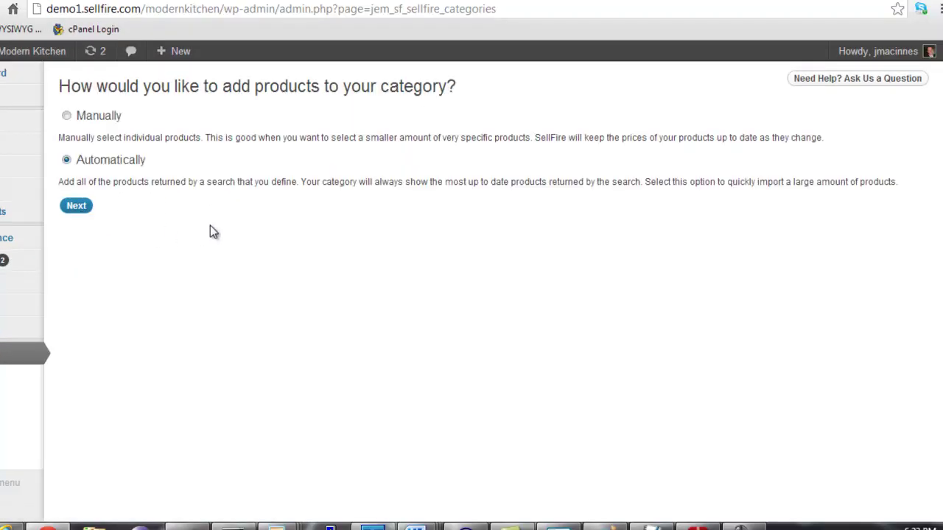
click(66, 117)
click(67, 160)
click(77, 207)
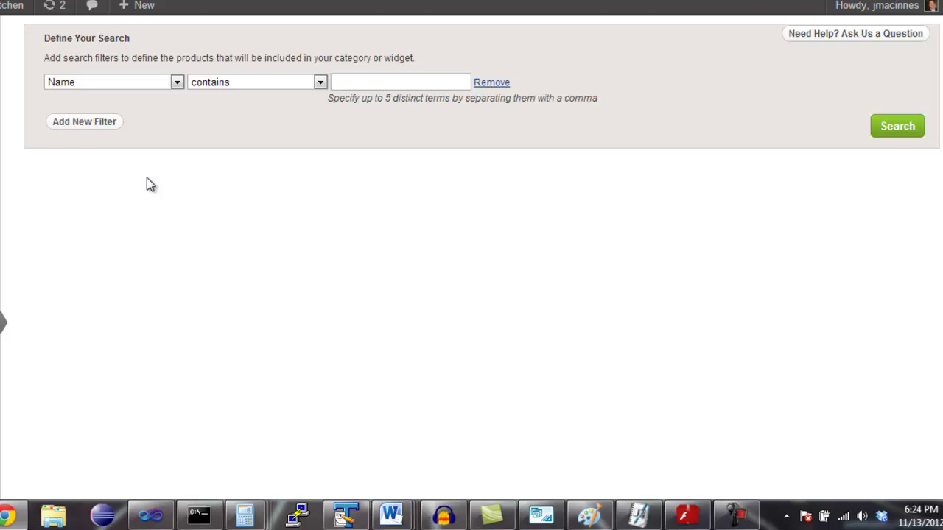
Search for products whose name contains "dishwasher".
click(381, 86)
text(dishwash)
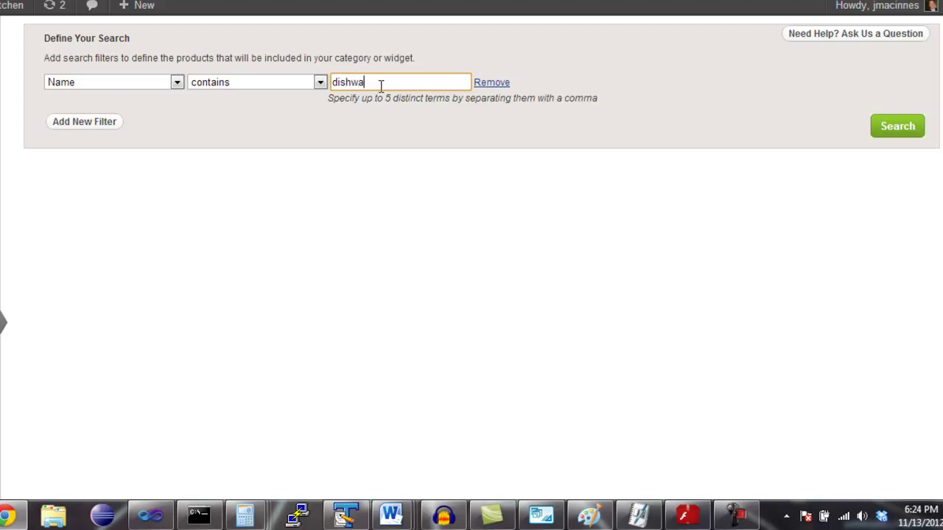
text(er)
key(Return)
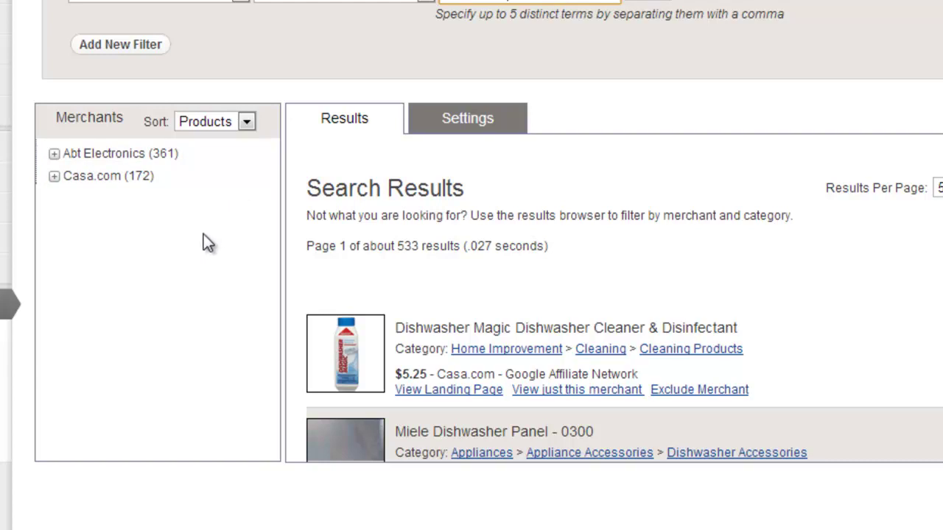
Try sorting the merchant list by Merchant and set the sorting back to Products.
click(214, 121)
click(218, 157)
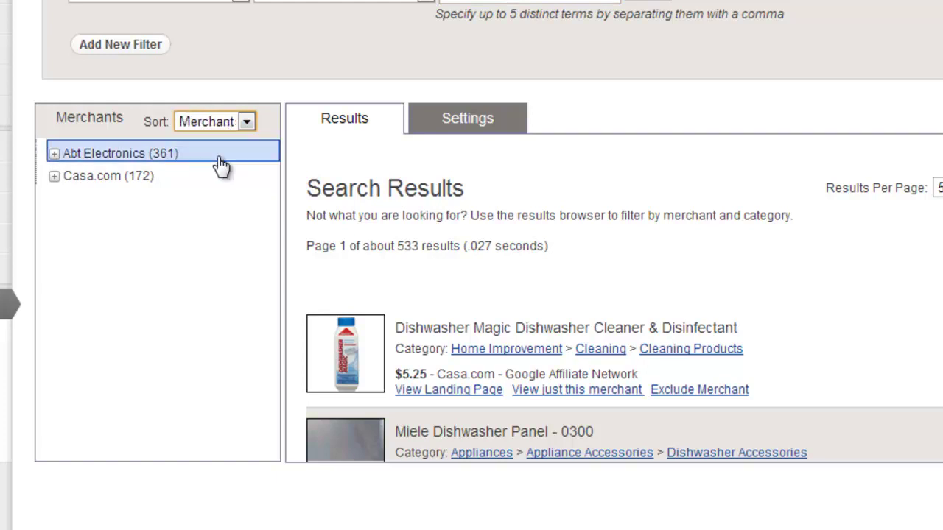
click(204, 125)
click(206, 140)
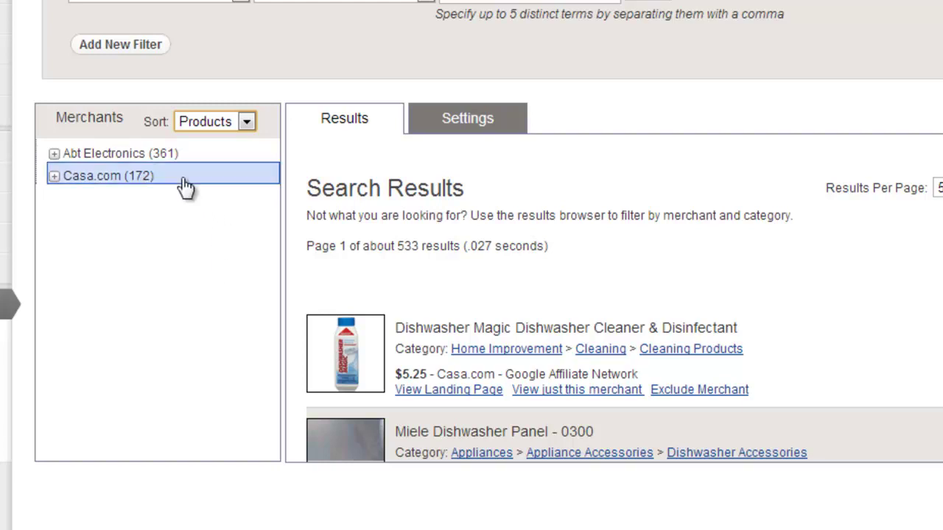
Narrow the dishwasher results to the Dishwashers subcategory under Abt Electronics' Appliances.
click(132, 156)
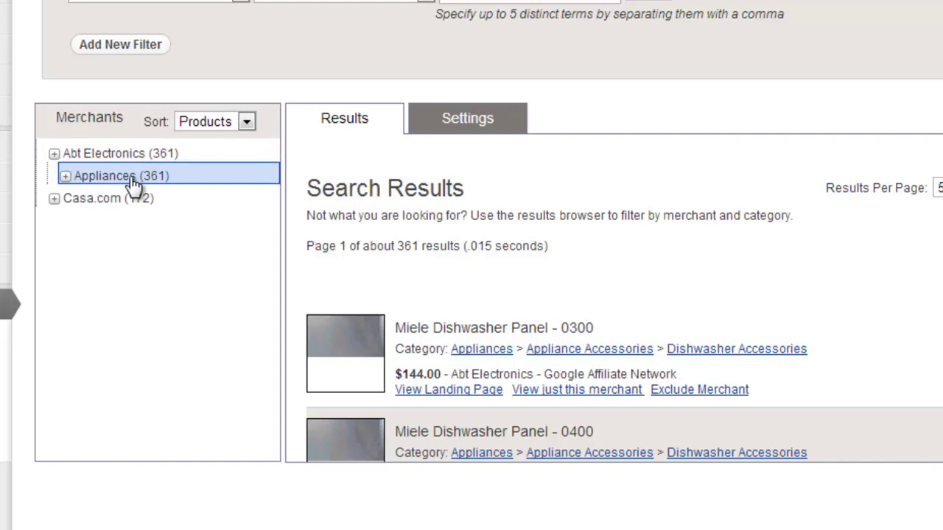
click(131, 178)
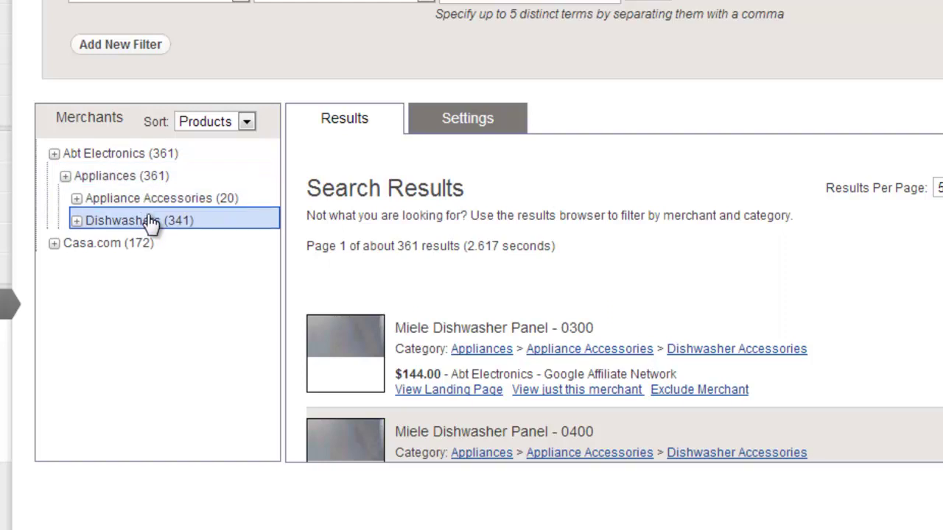
click(151, 225)
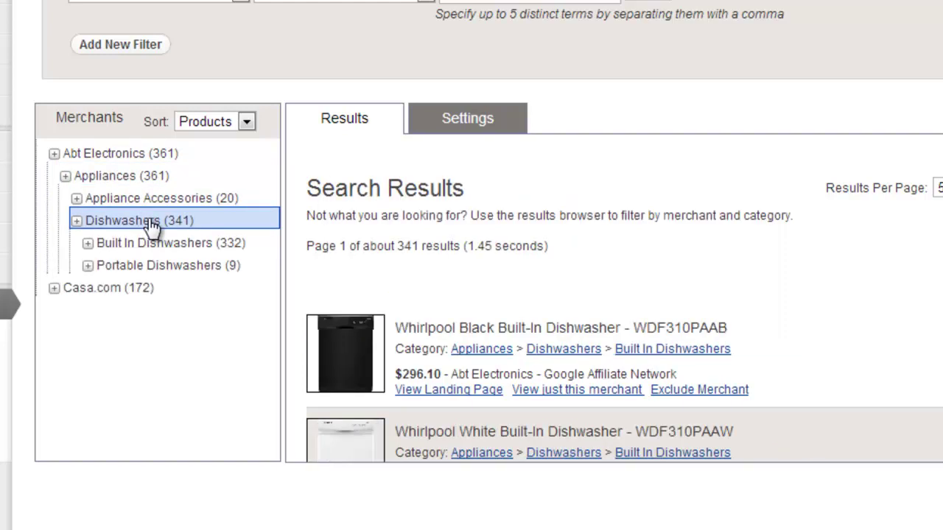
Show only Casa.com's results and look through the products it lists for the dishwasher search.
click(219, 290)
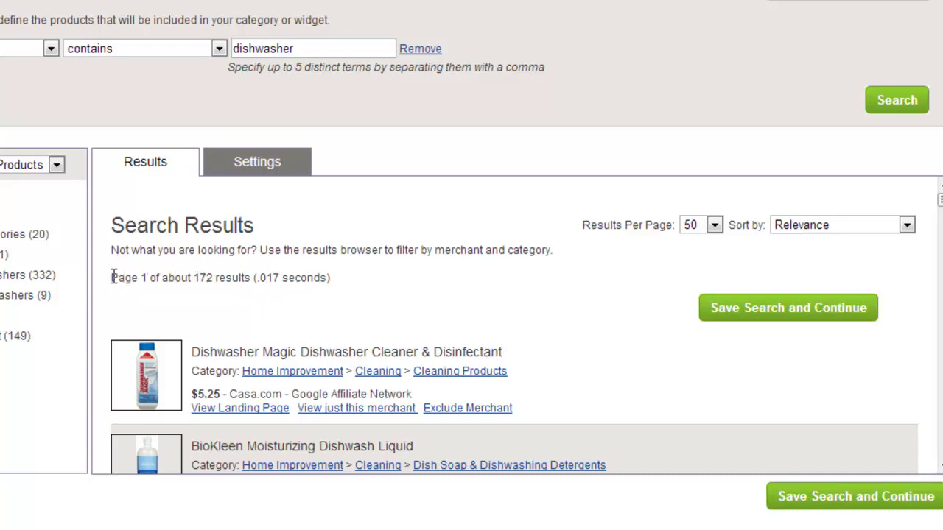
drag(112, 279, 352, 291)
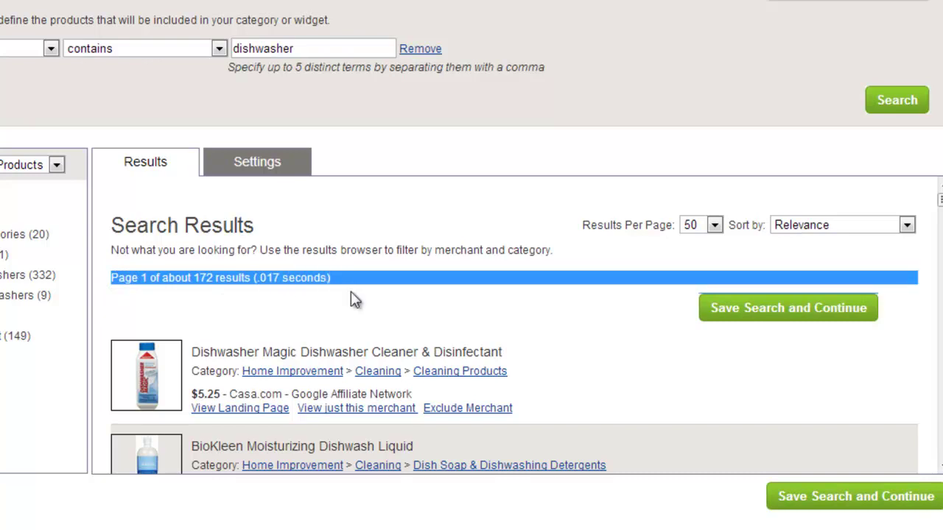
click(347, 306)
scroll(280, 389, down, 1)
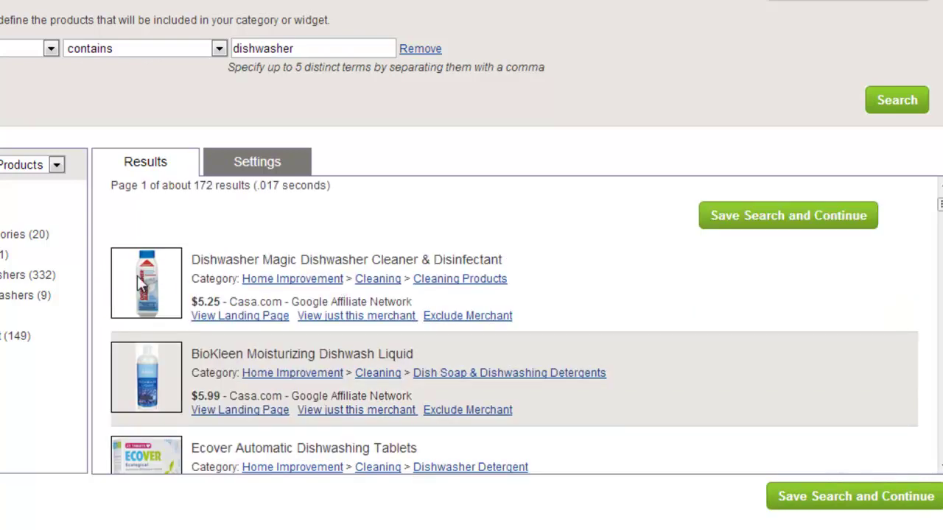
scroll(164, 372, down, 2)
scroll(158, 370, down, 1)
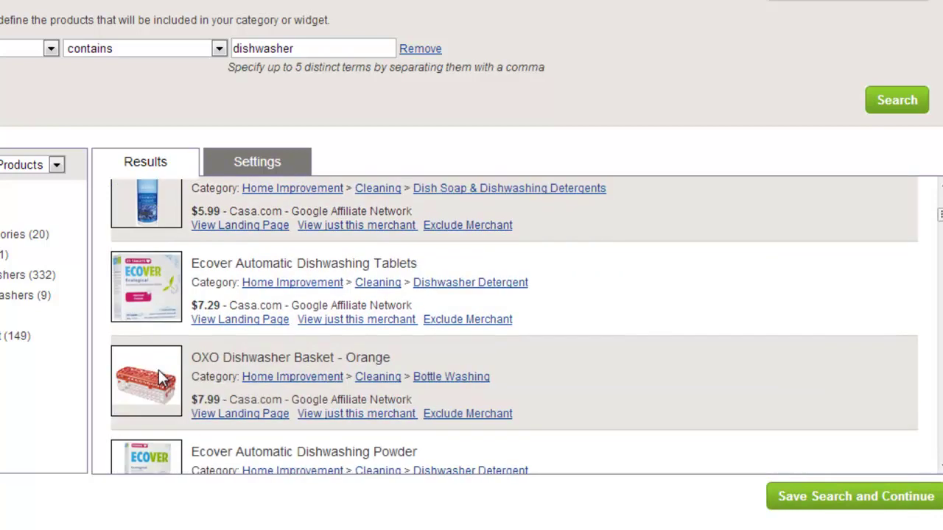
scroll(162, 377, down, 1)
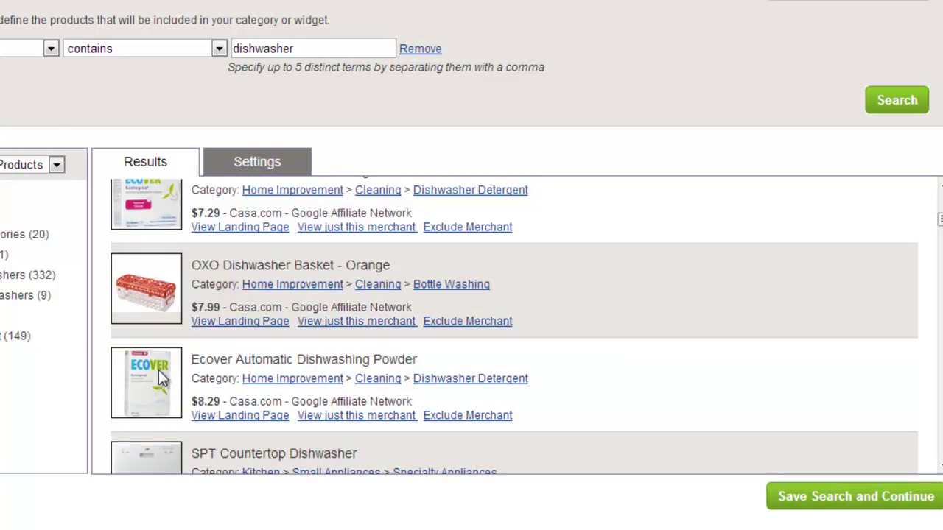
scroll(158, 370, up, 1)
scroll(161, 376, up, 3)
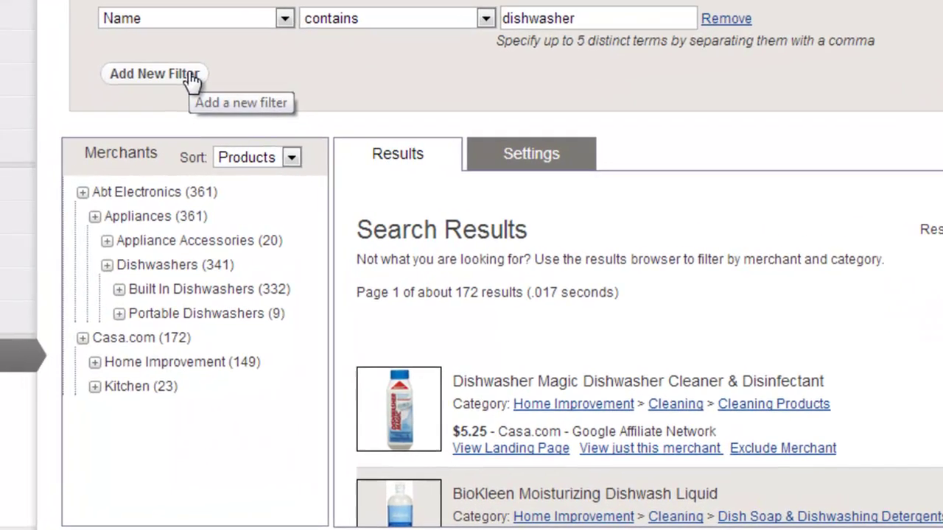
Add a second filter requiring the name to contain "GE, whirlpool, maytag" and rerun the product search.
click(2, 79)
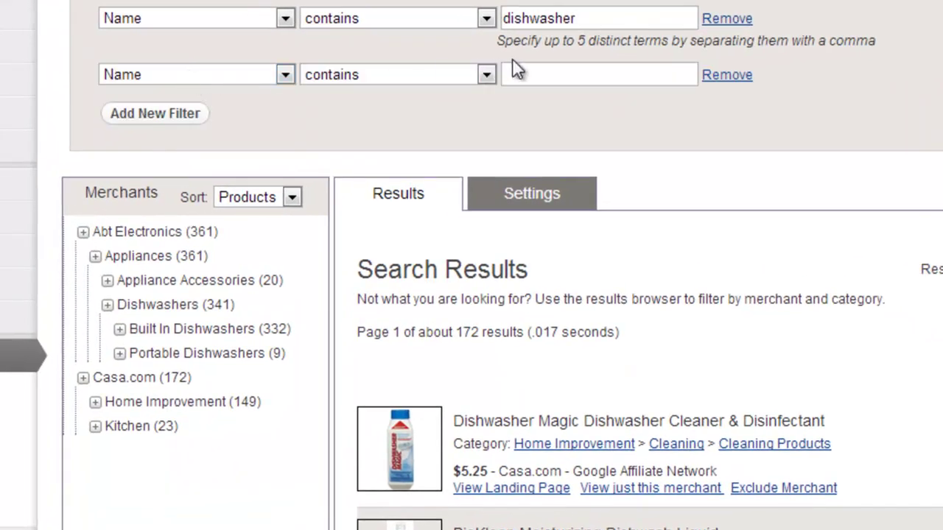
click(548, 75)
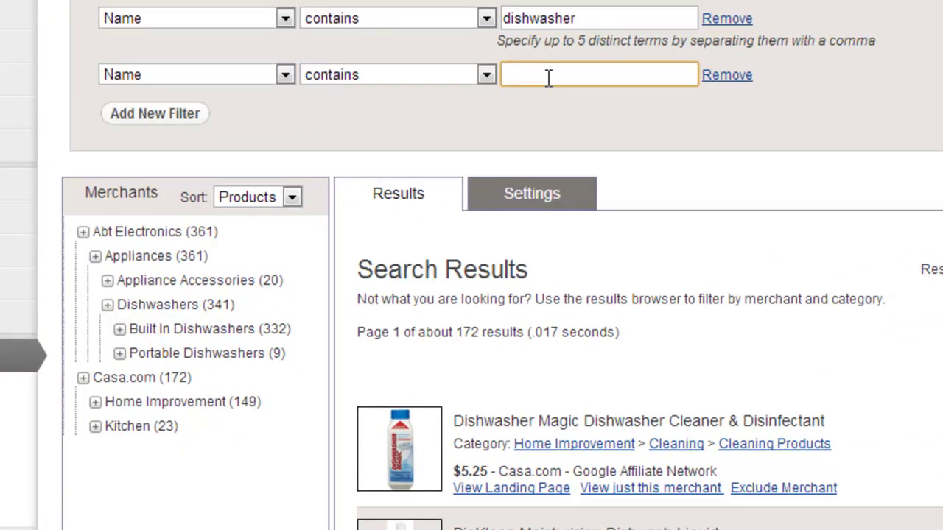
text(GE, whirlpool, maytag)
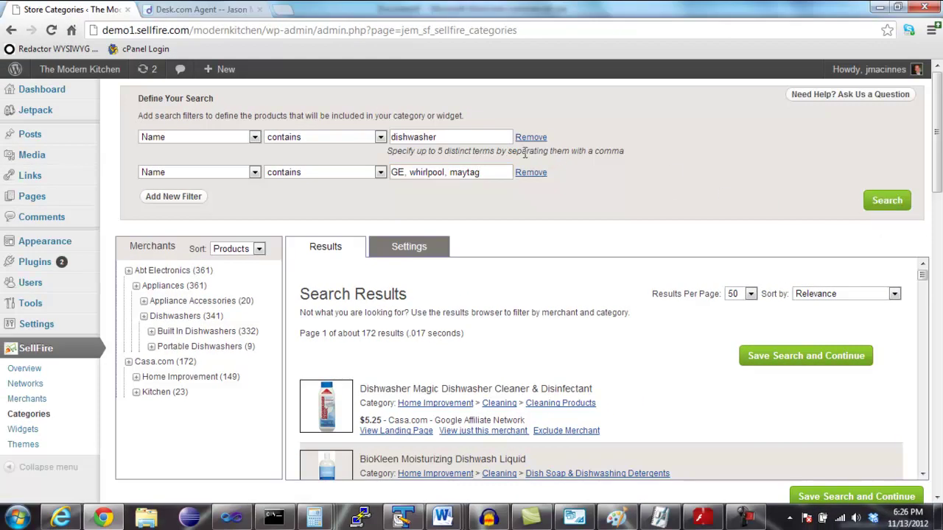
click(479, 138)
click(496, 173)
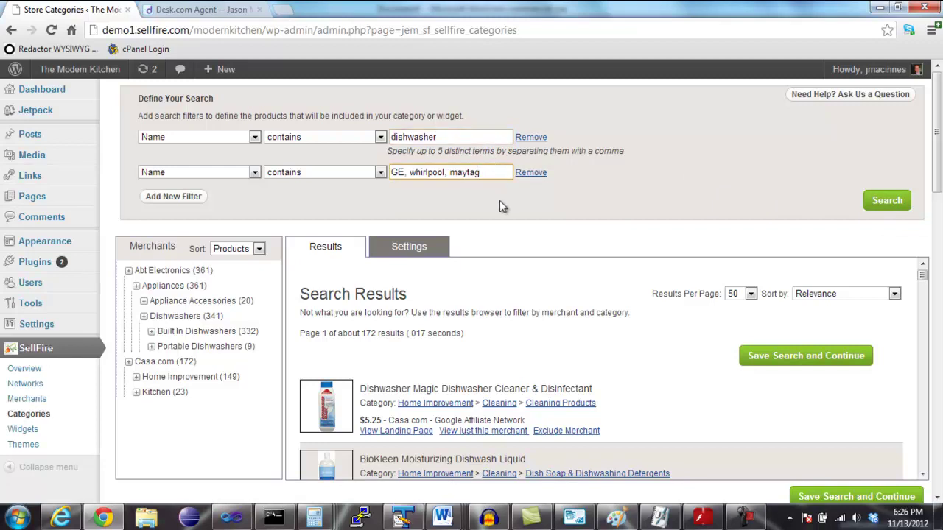
click(885, 206)
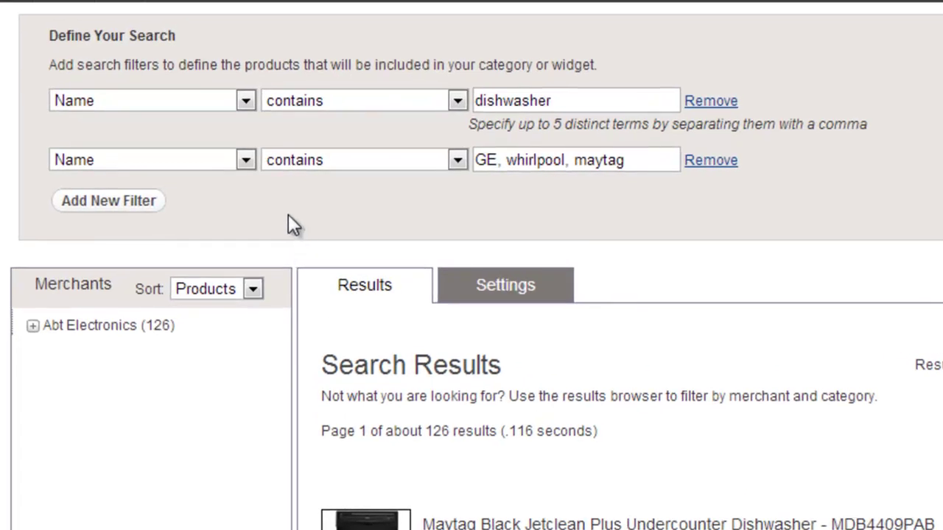
Review the field and comparison options available for the second filter, leaving it at Name contains.
click(247, 162)
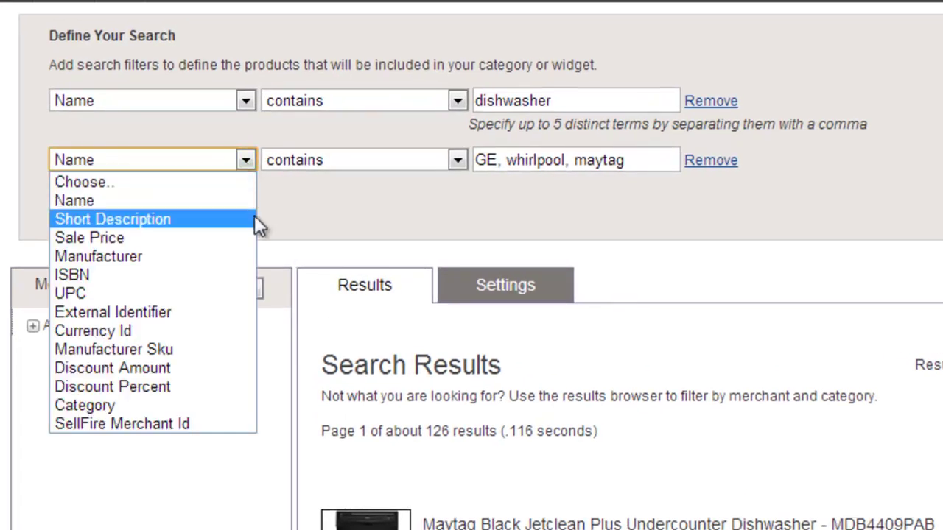
click(326, 241)
click(365, 163)
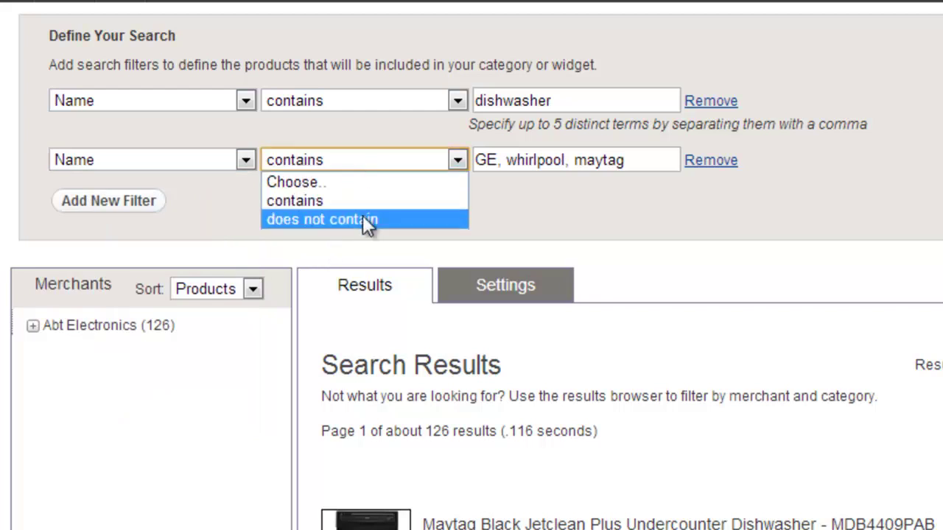
click(546, 215)
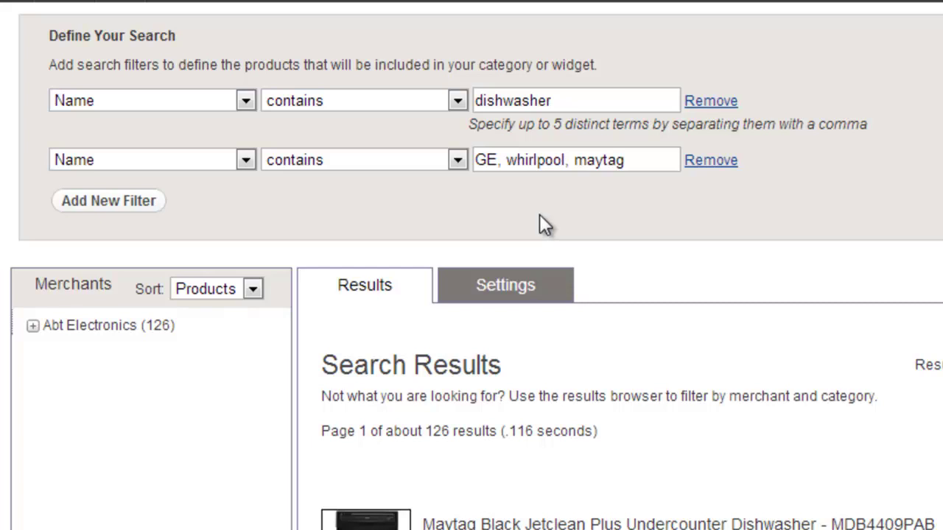
Add a third filter for Sale Price is greater than $200 and rerun the product search.
click(147, 206)
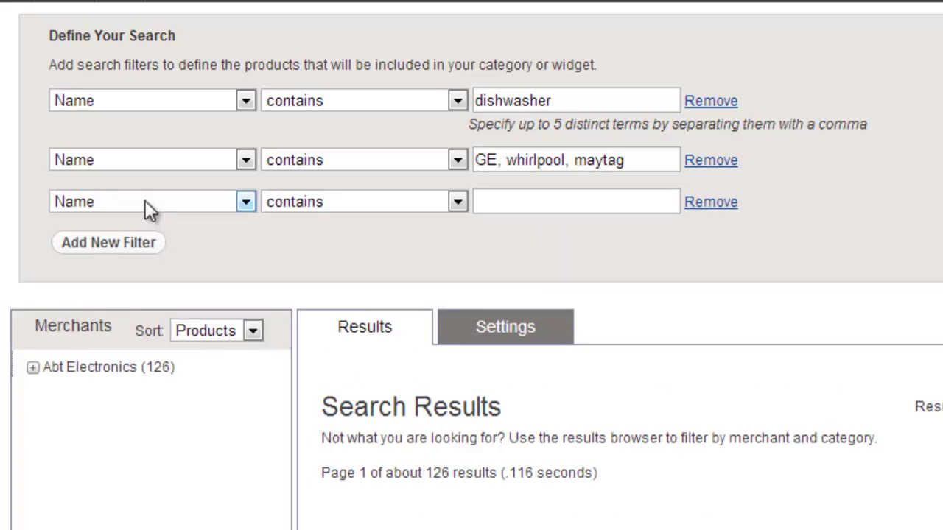
click(147, 202)
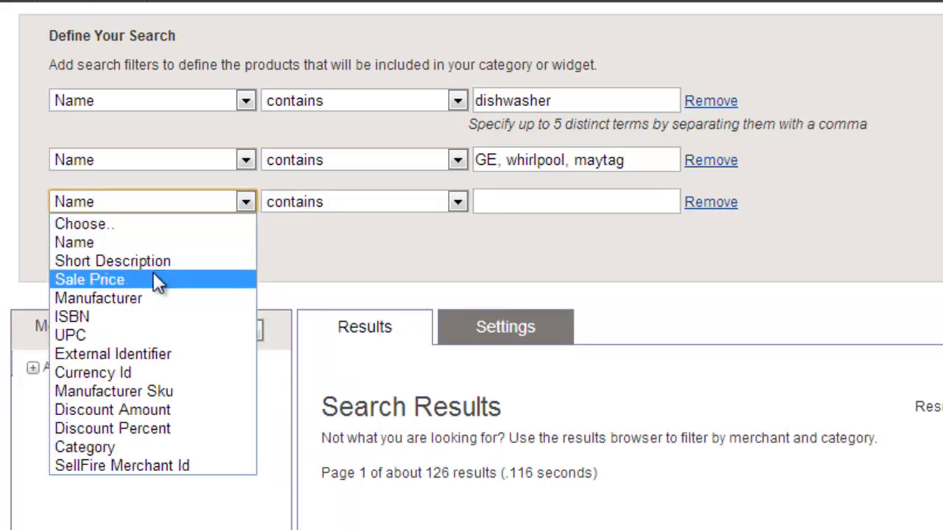
click(156, 284)
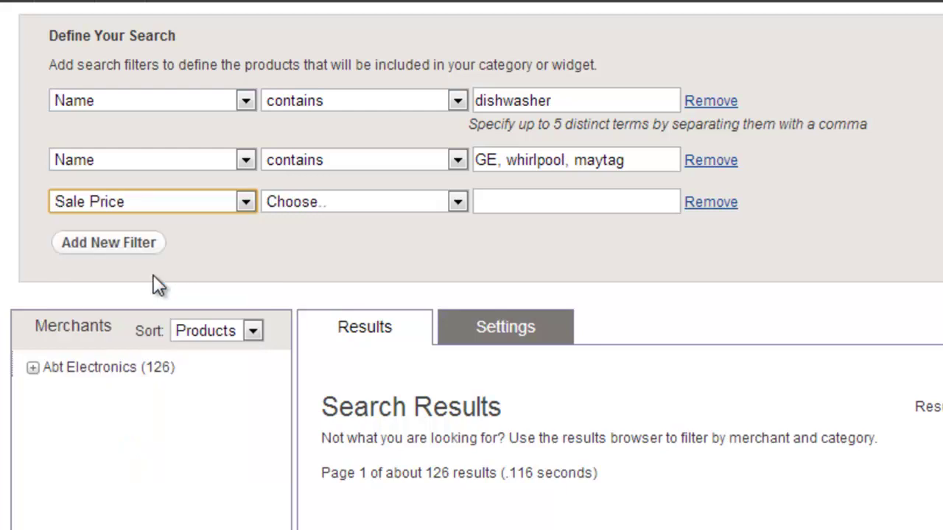
click(315, 205)
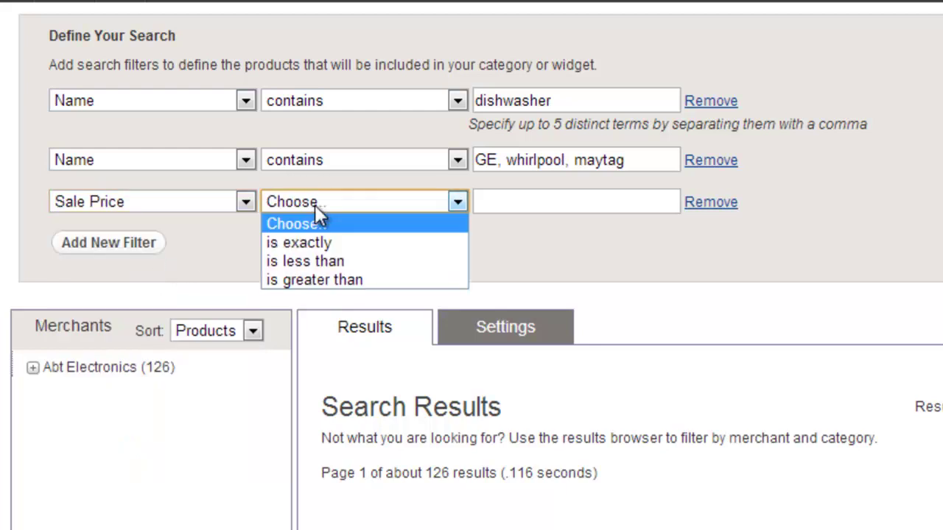
click(328, 277)
click(488, 204)
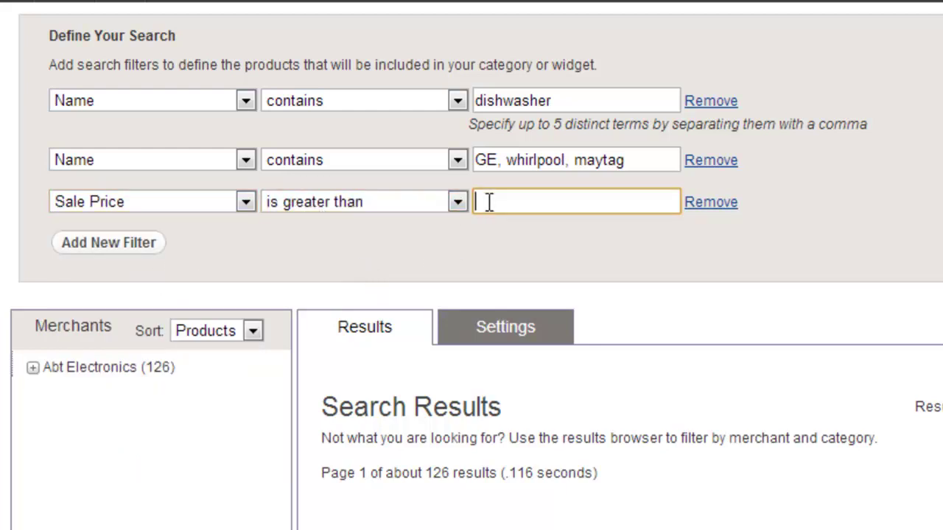
text($200)
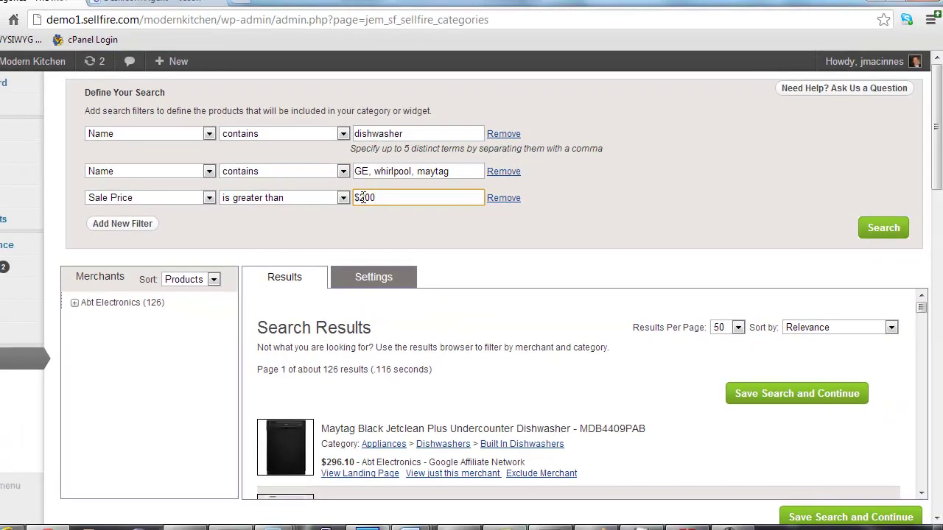
click(379, 219)
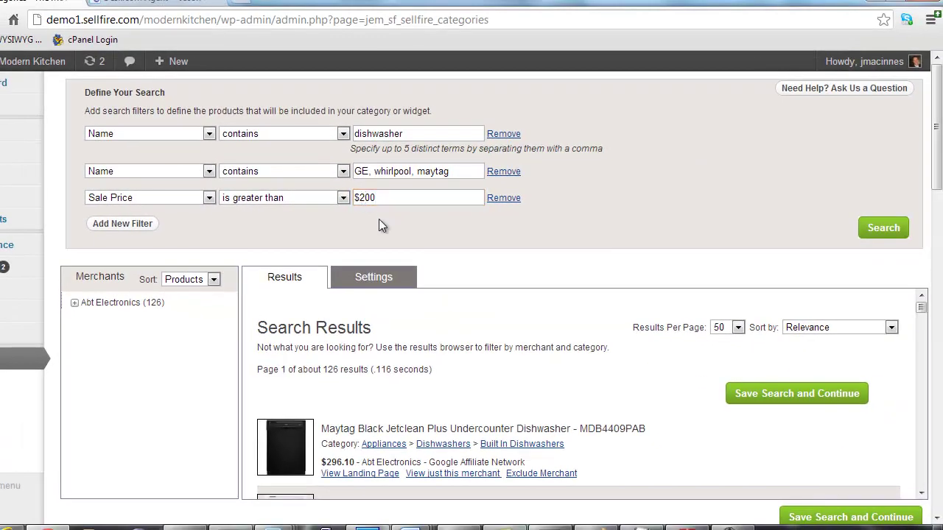
click(880, 233)
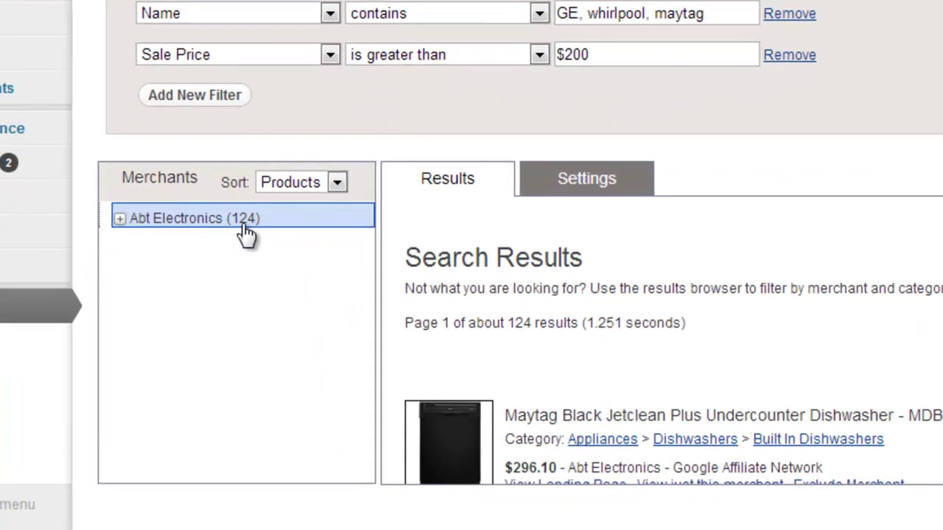
Narrow the filtered results to Abt Electronics' Appliances and its Dishwashers subcategory.
click(244, 226)
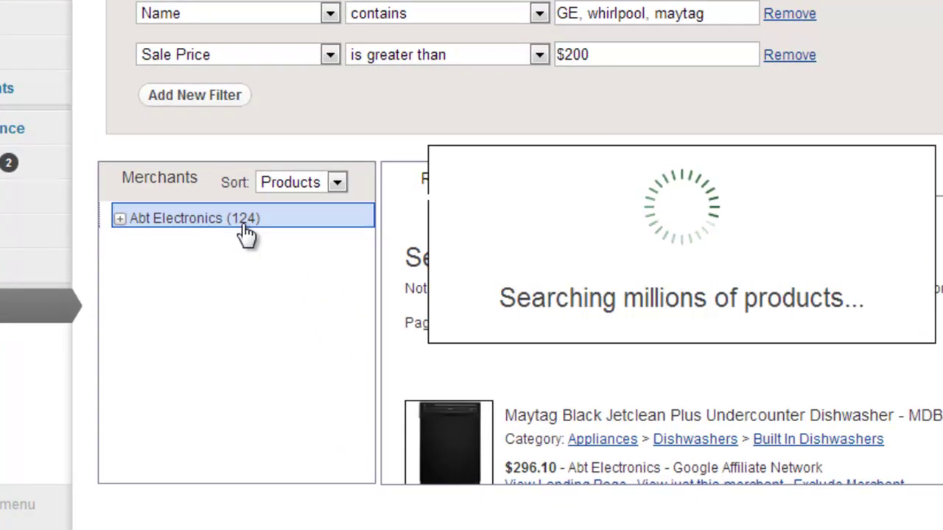
click(243, 248)
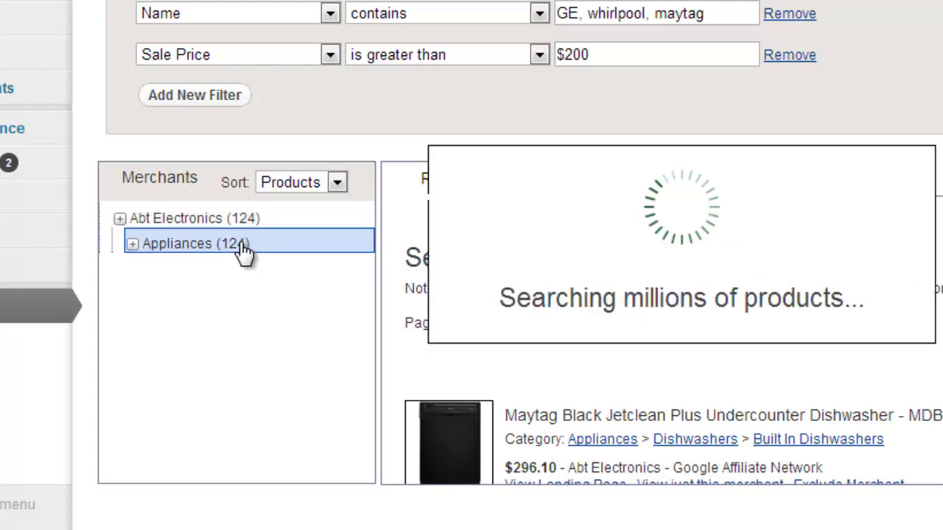
click(245, 277)
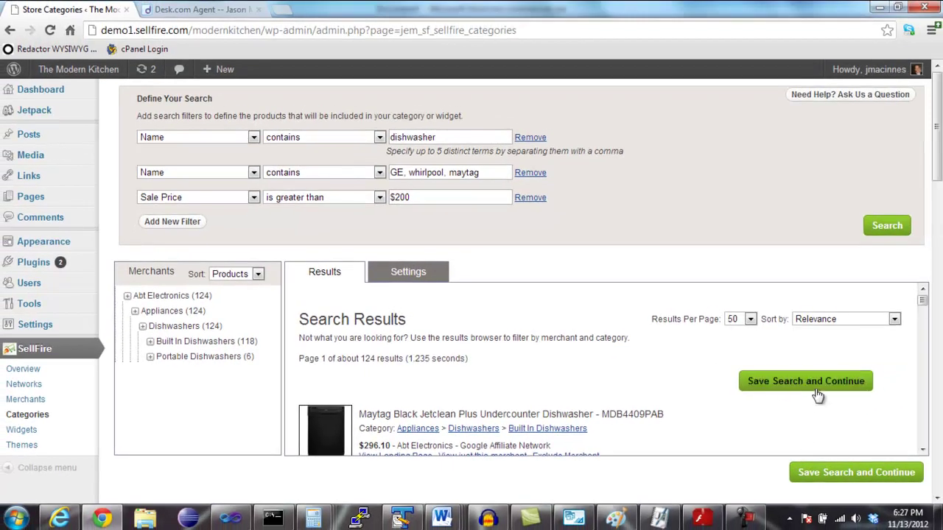
Save the filtered search to generate the Test Category page and examine the sellfire shortcode in its content.
click(810, 383)
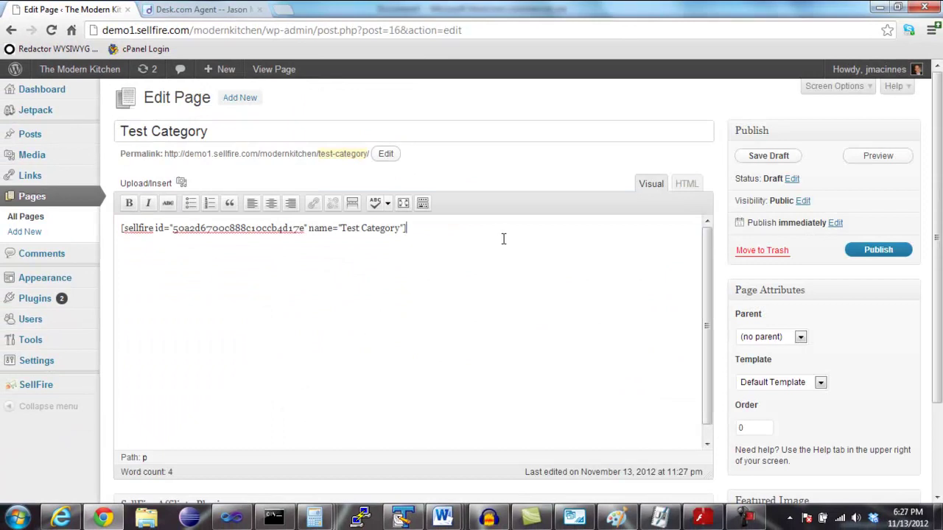
drag(406, 228, 122, 234)
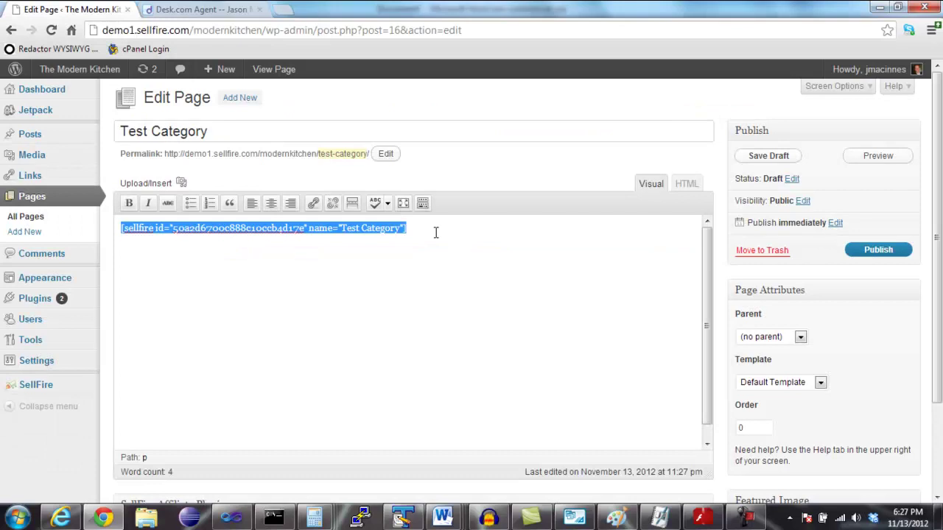
click(720, 286)
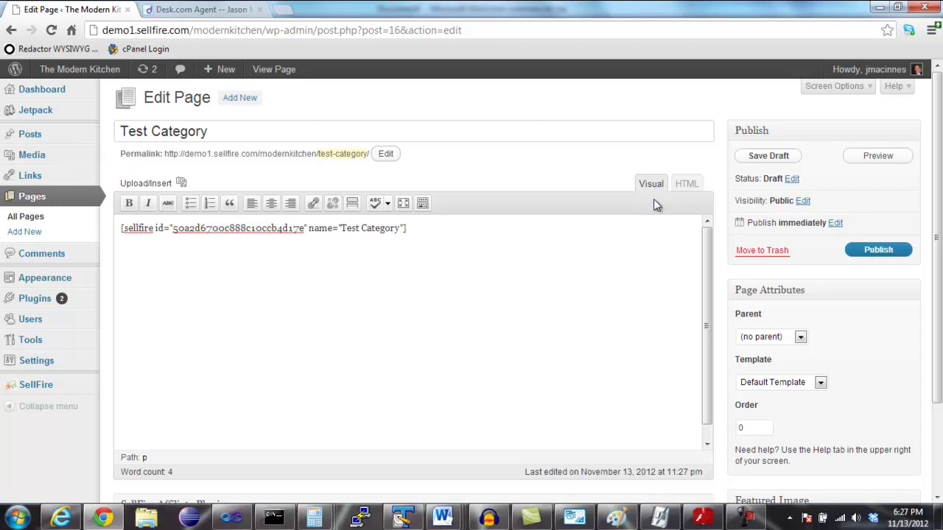
Preview the Test Category page and look through its dishwasher listings.
click(871, 160)
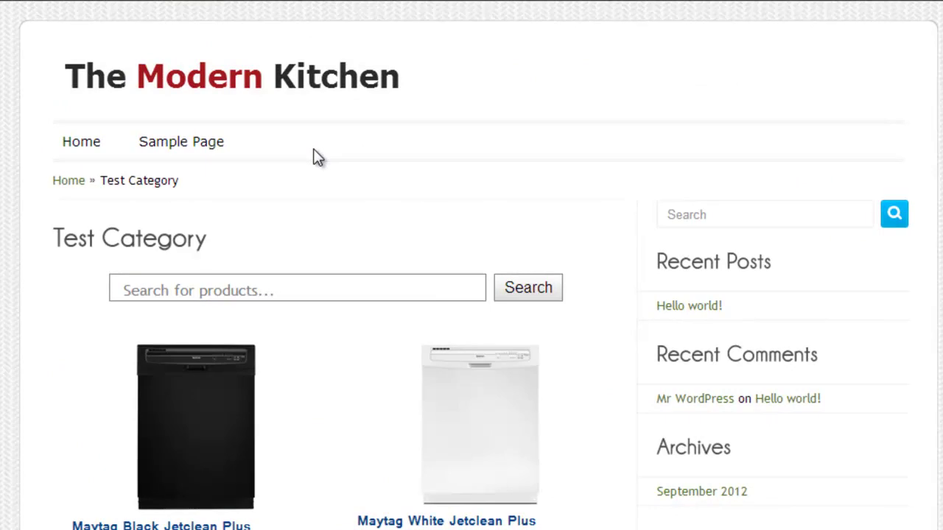
scroll(317, 157, down, 5)
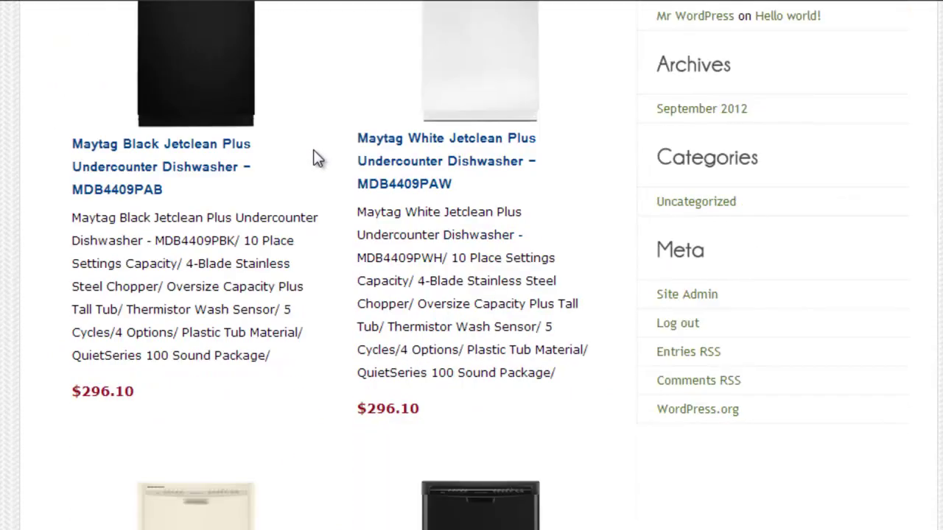
scroll(317, 157, down, 12)
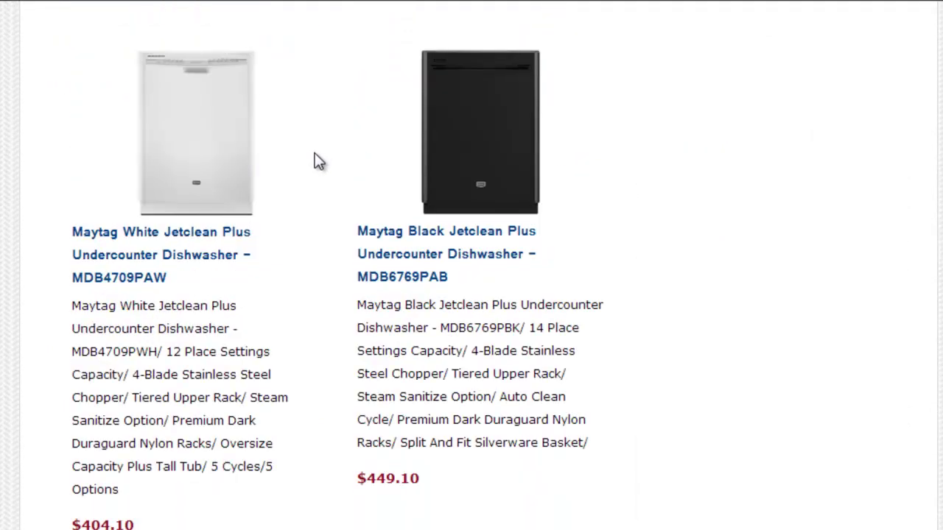
scroll(315, 154, up, 1)
scroll(317, 161, up, 5)
scroll(317, 161, up, 9)
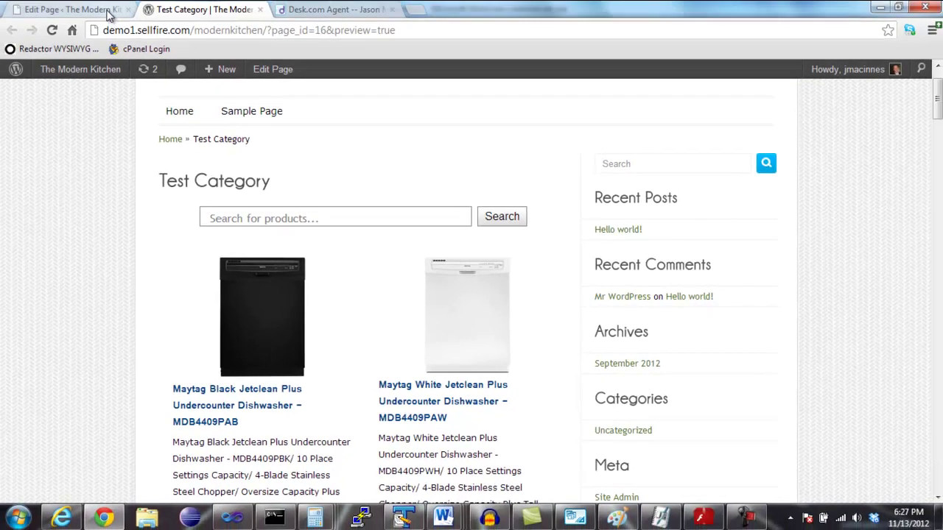
Return to the page editor, go to SellFire's themes and open the default product theme for editing.
click(108, 16)
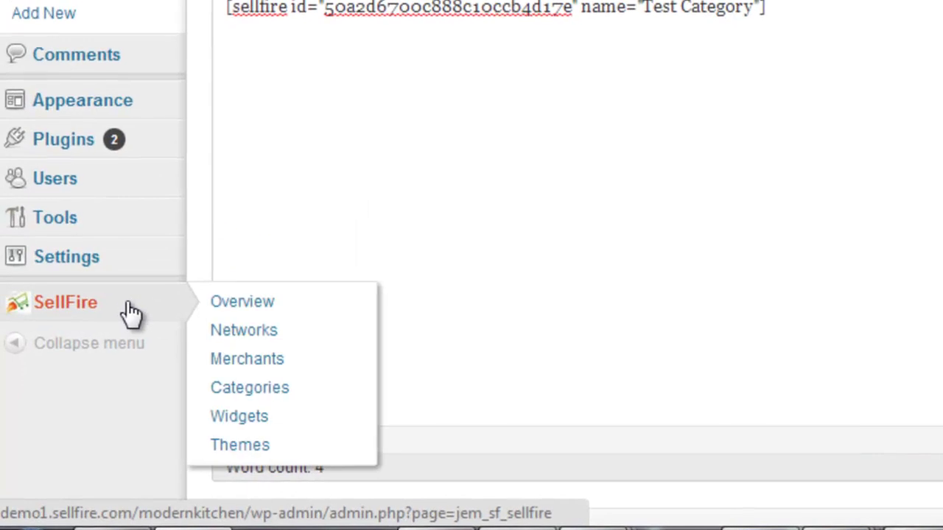
click(70, 390)
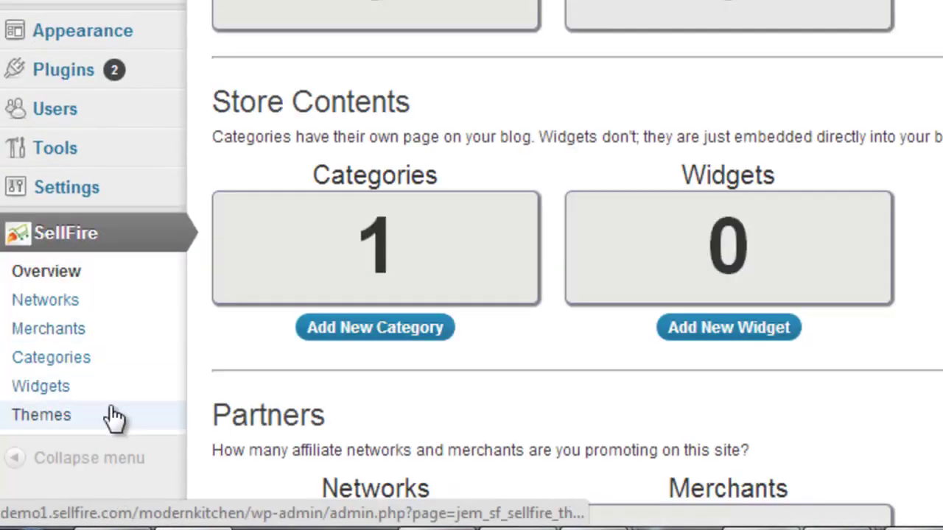
click(114, 417)
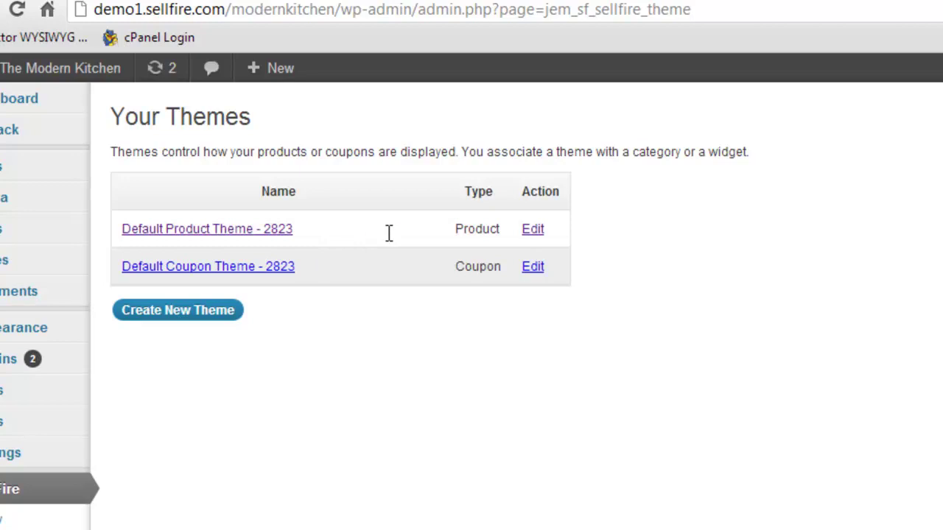
drag(439, 233, 539, 233)
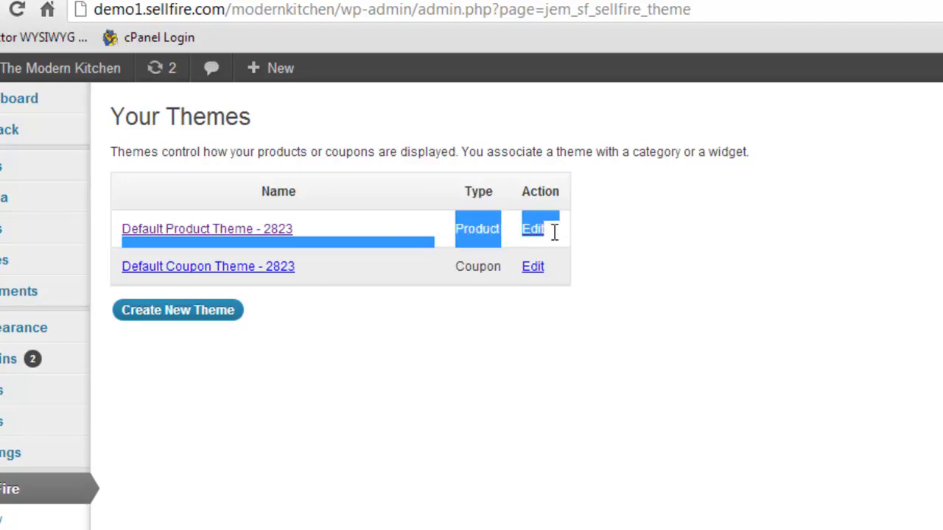
click(545, 233)
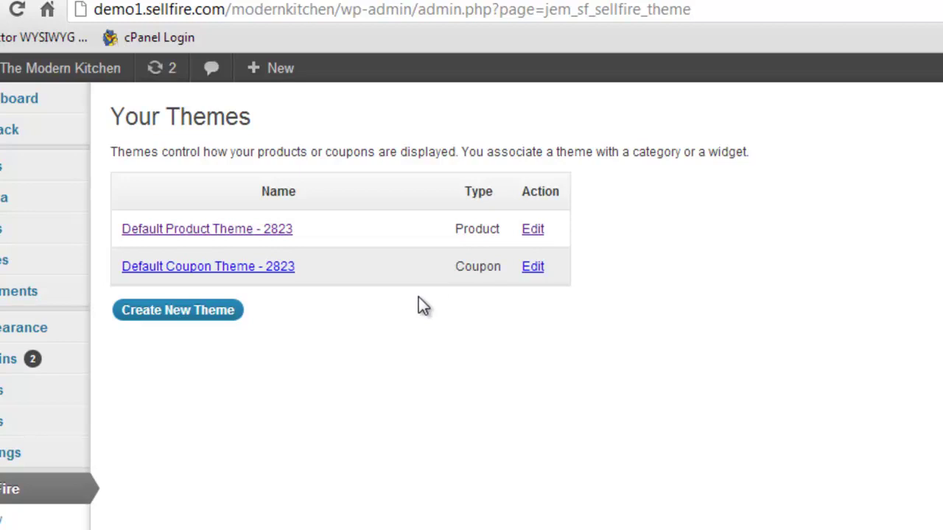
click(532, 230)
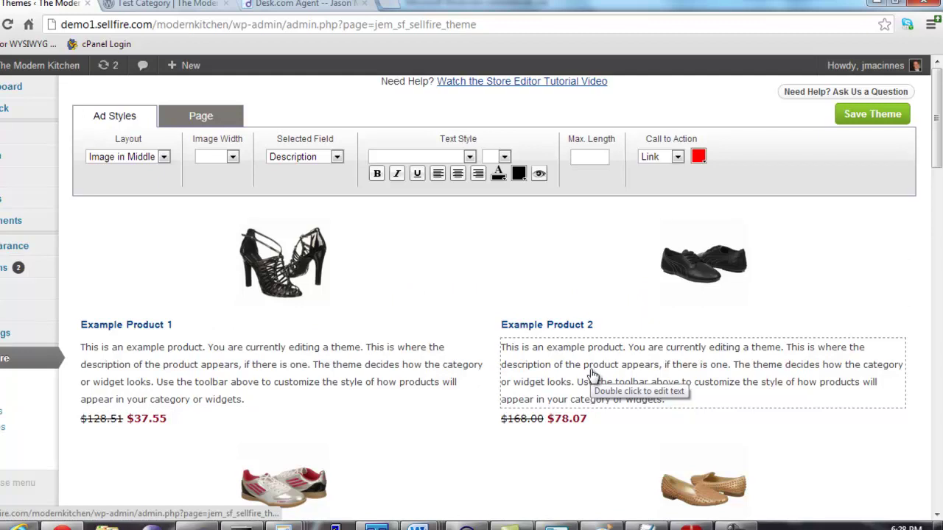
Try the Image in Middle, Image on Left and Image on Right layouts, and return to Image on Top.
click(242, 369)
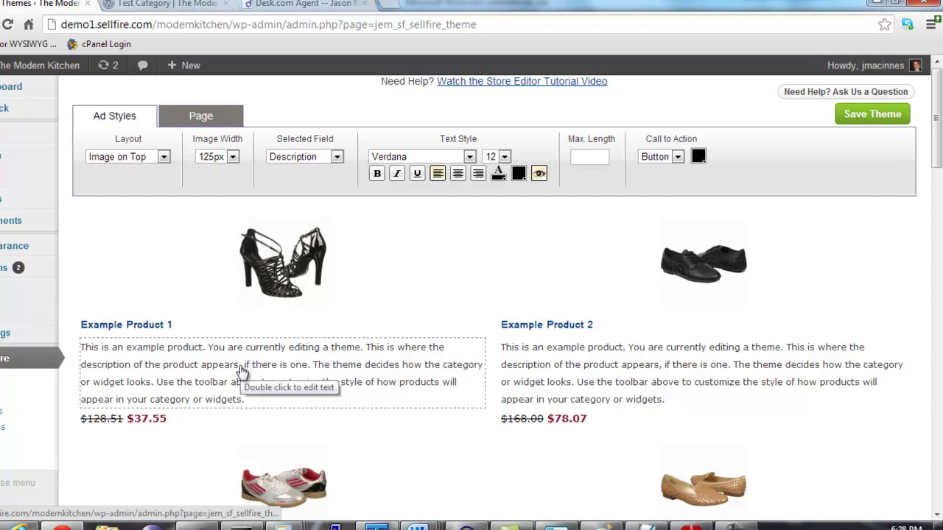
click(164, 157)
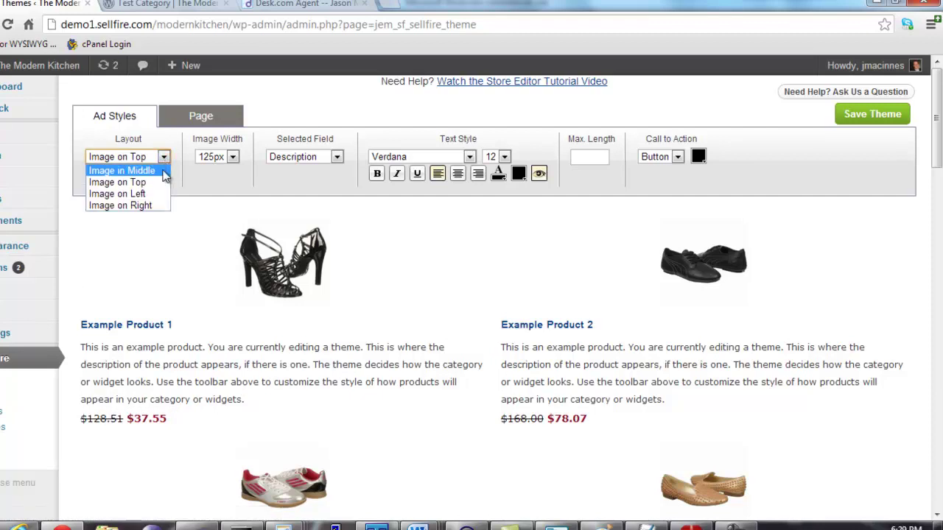
click(163, 168)
click(163, 157)
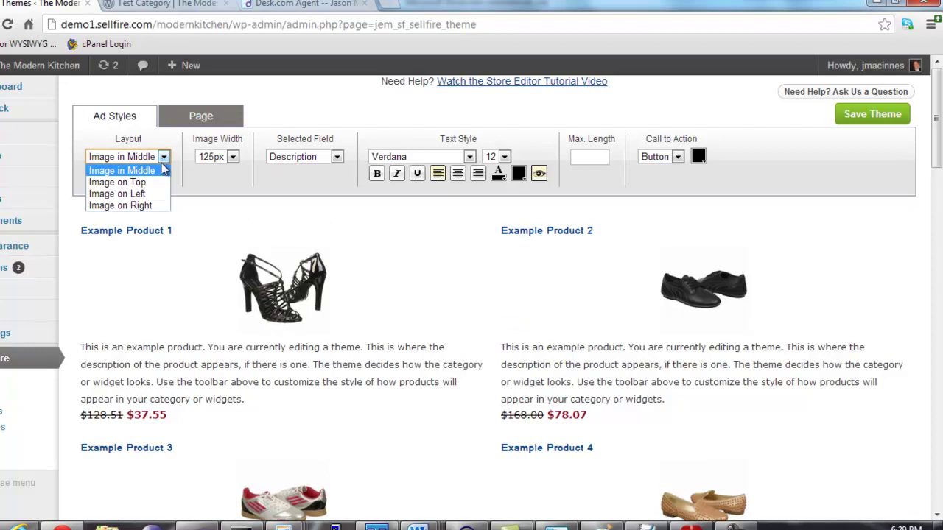
click(153, 192)
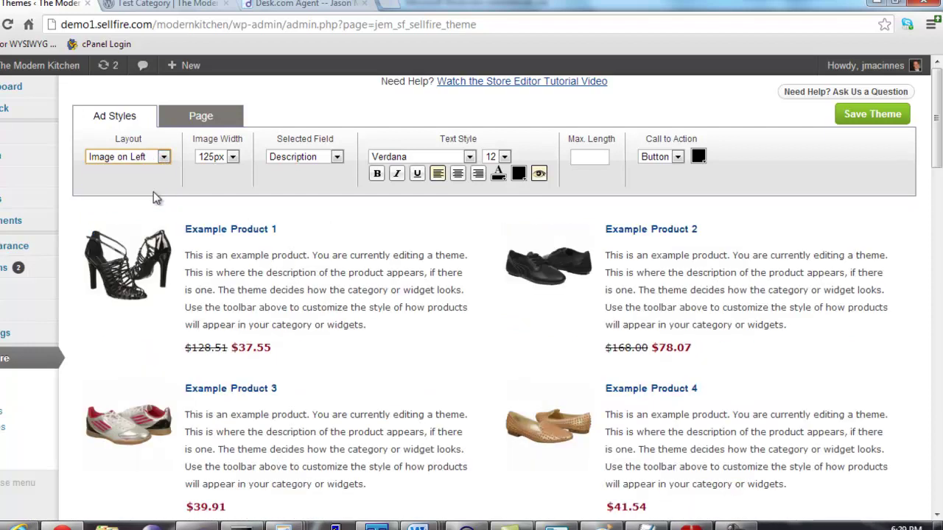
click(164, 157)
click(159, 206)
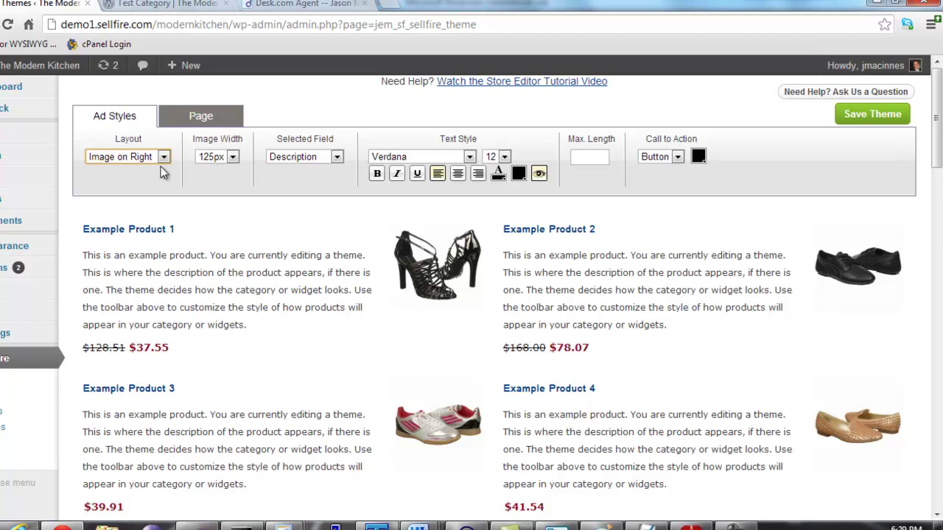
click(161, 161)
click(157, 182)
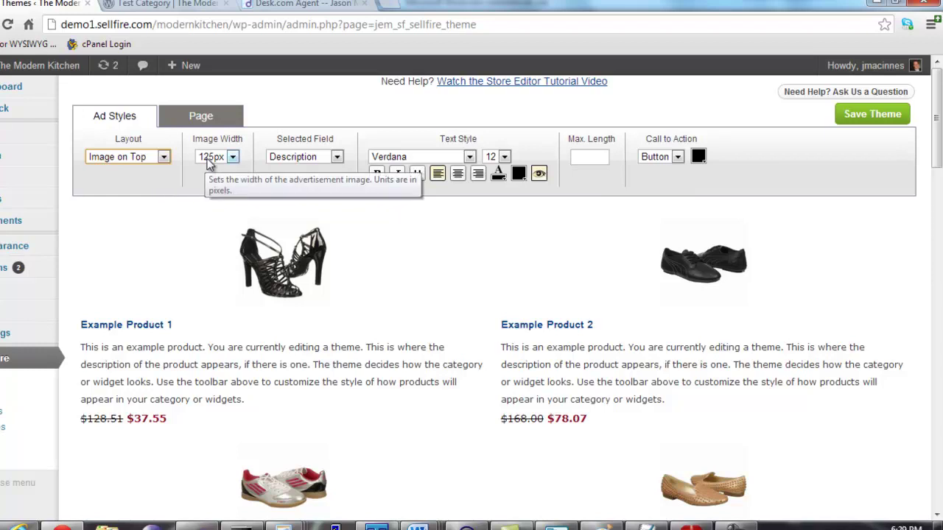
Try product image widths of 150px and 250px, and settle on 50px.
click(249, 156)
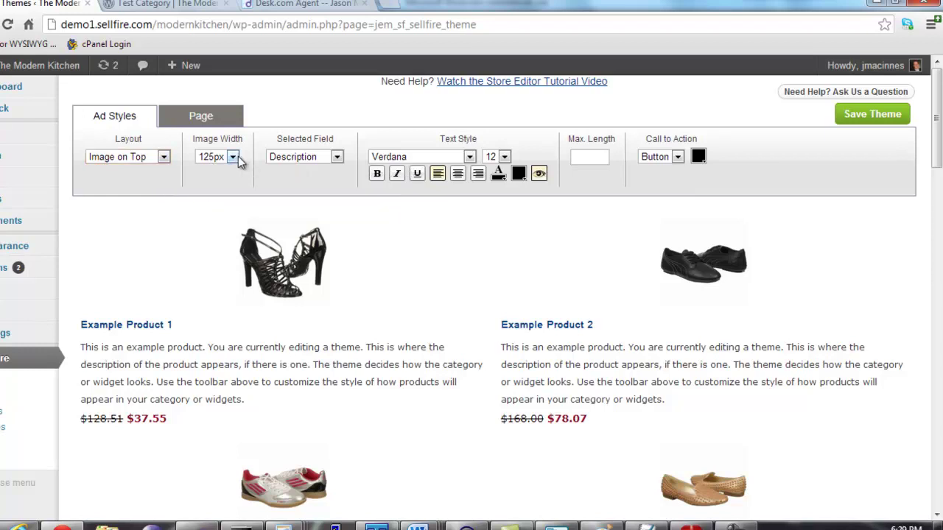
click(265, 230)
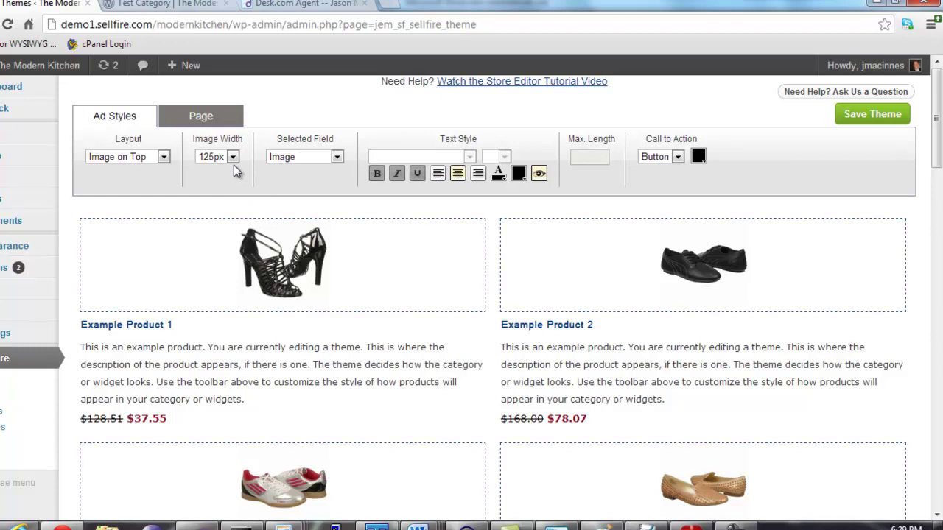
click(233, 158)
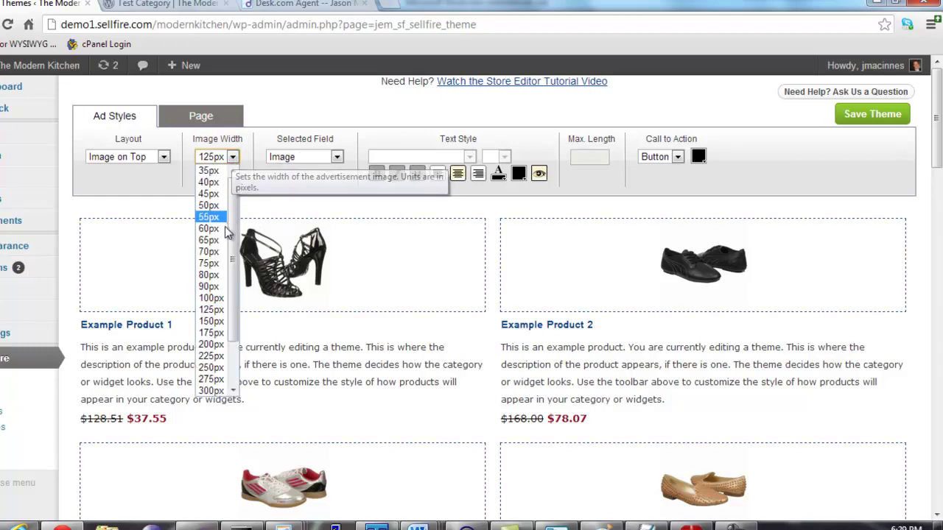
click(220, 322)
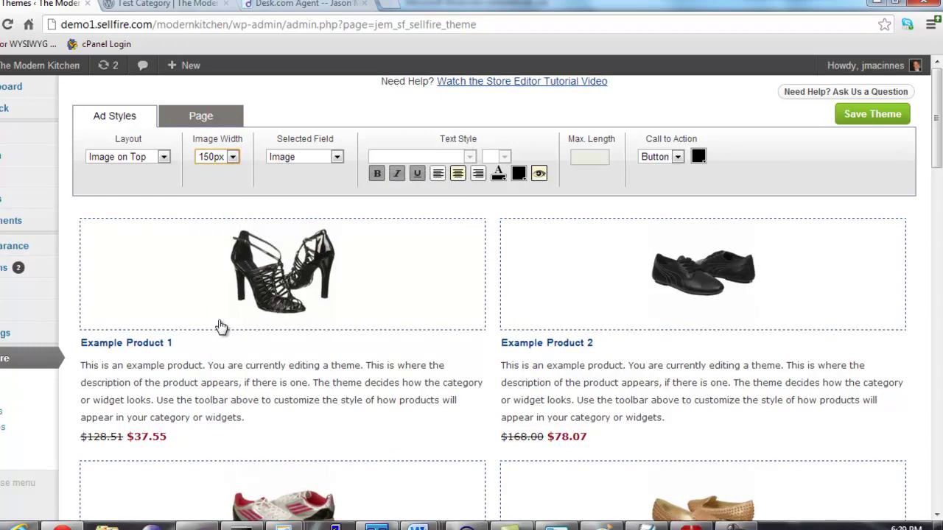
click(232, 157)
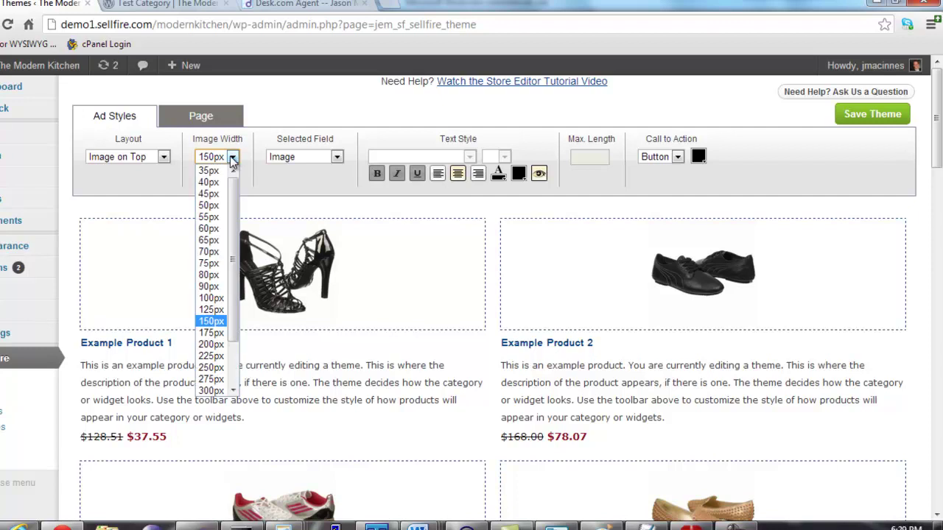
click(217, 370)
click(233, 158)
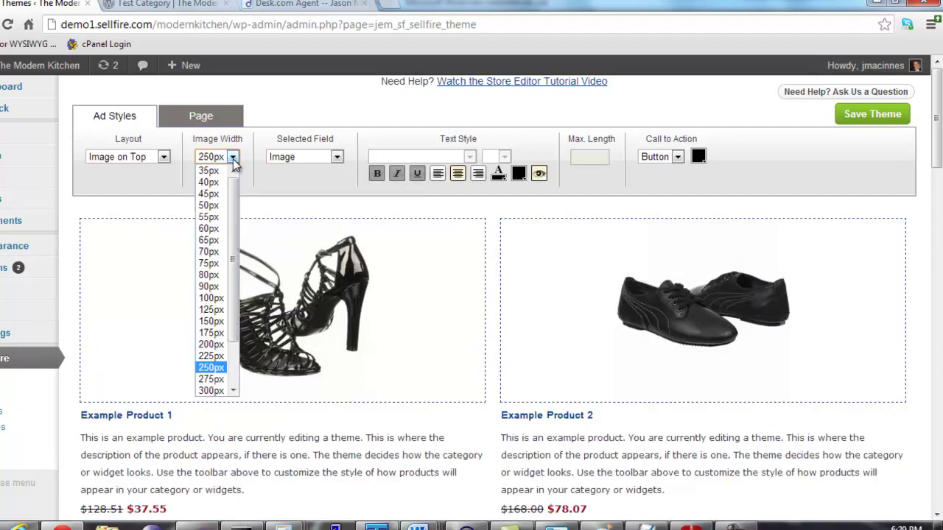
click(222, 212)
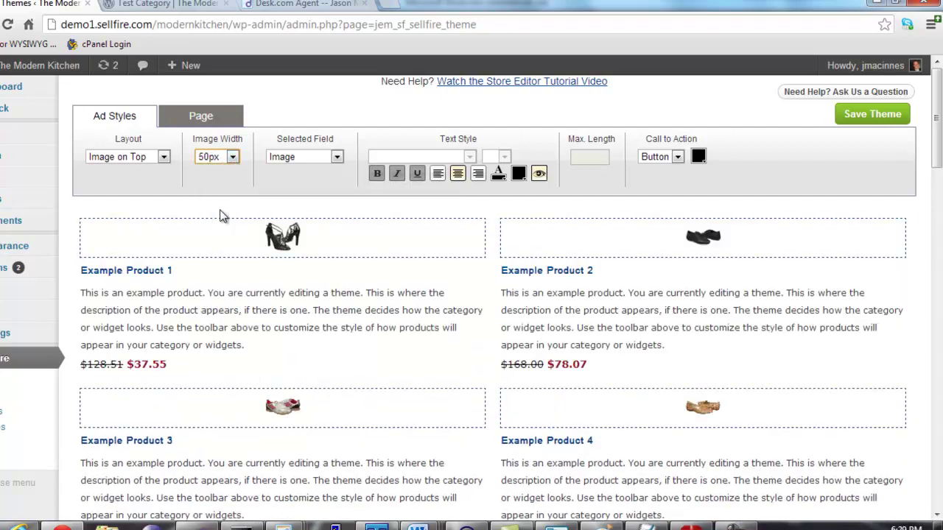
Review the product fields that can be styled and select the Name field of the example products.
click(299, 159)
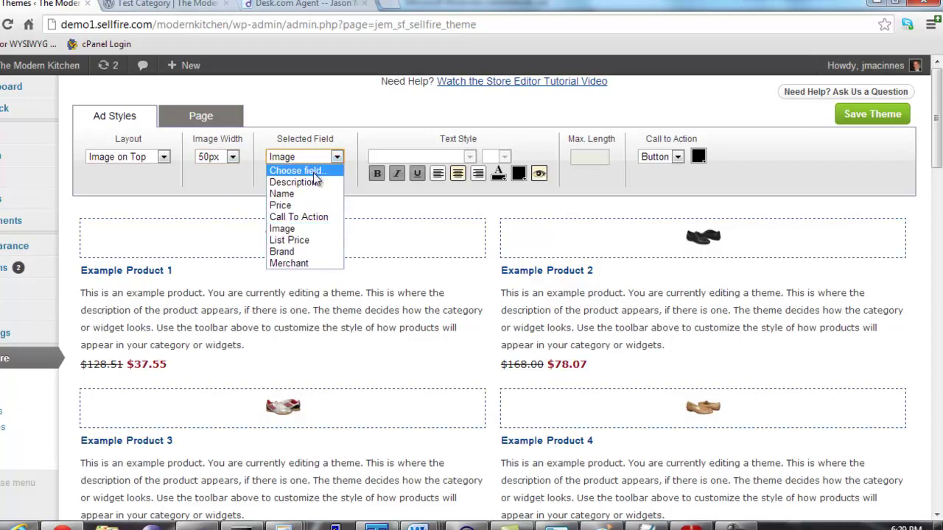
click(352, 183)
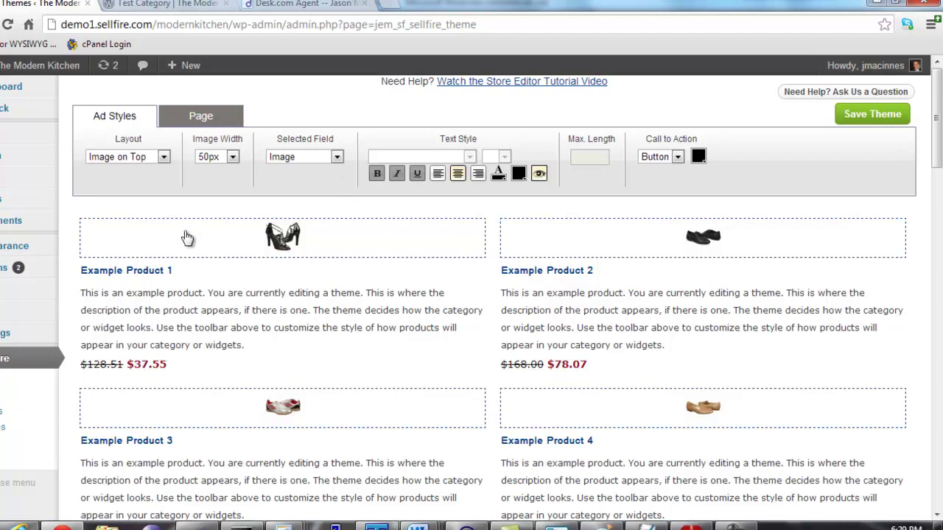
click(173, 273)
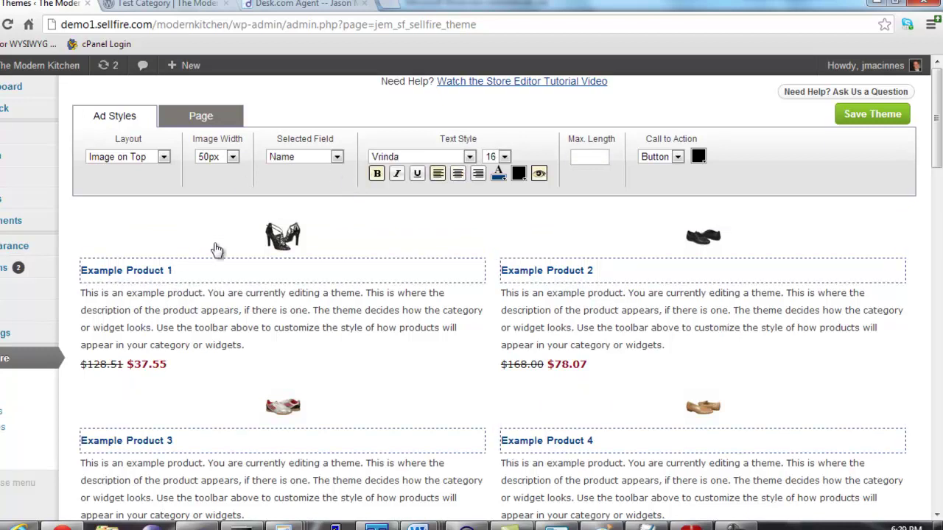
Select the Description field and set its text to Helvetica, size 14.
click(288, 164)
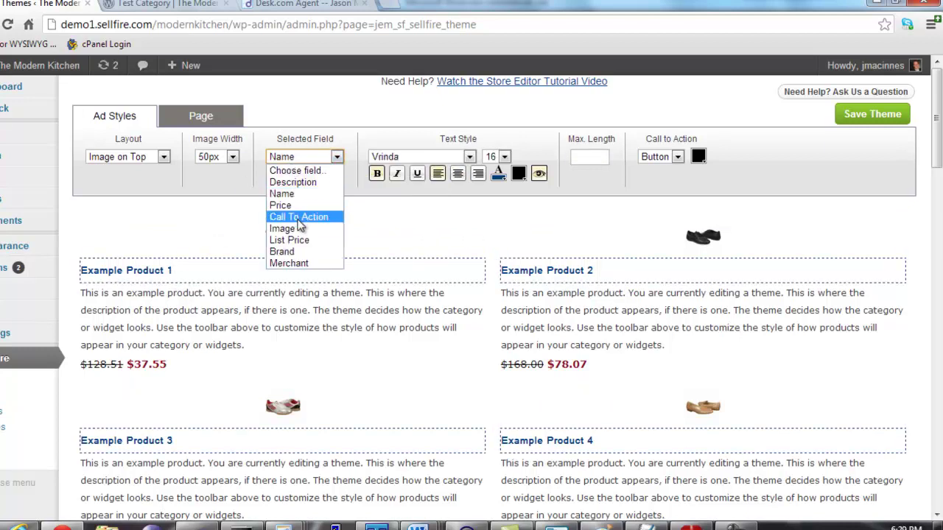
click(300, 182)
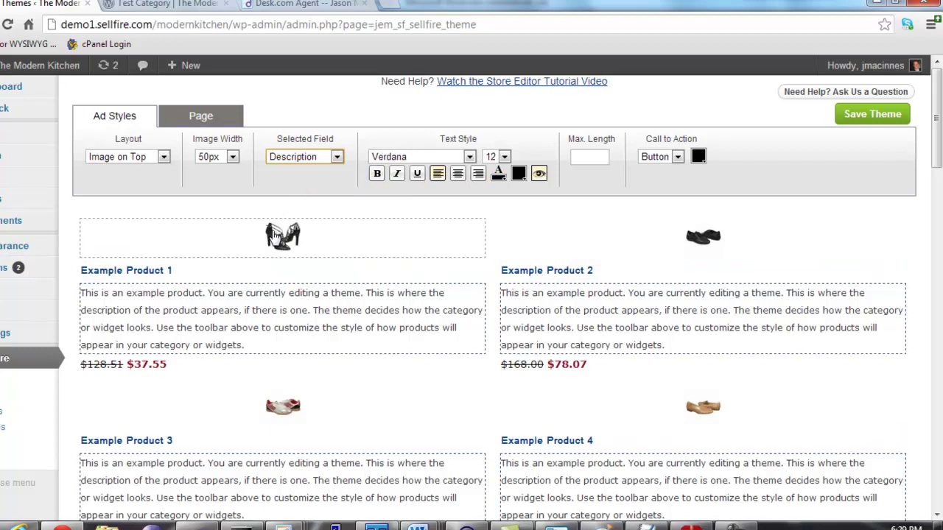
click(452, 158)
click(447, 173)
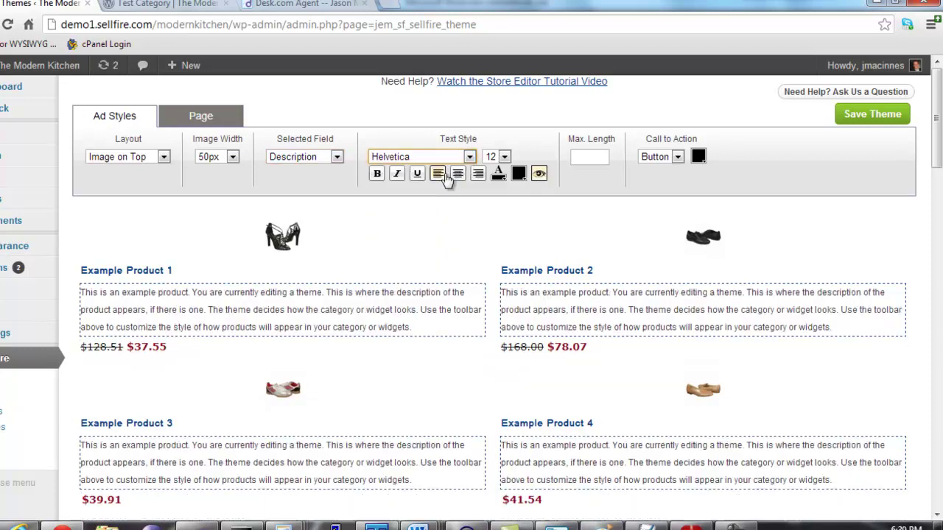
click(490, 157)
click(491, 206)
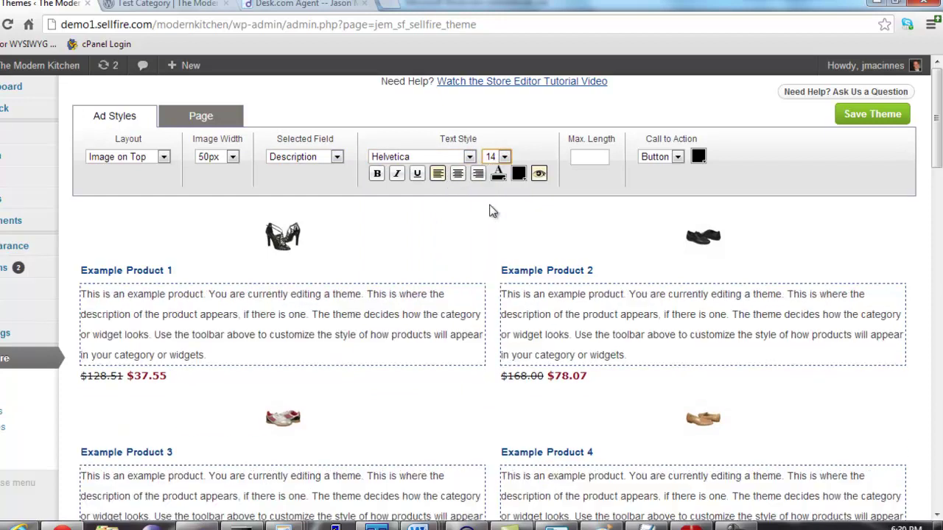
Try bold on the description text, remove it, and make the text italic.
click(377, 174)
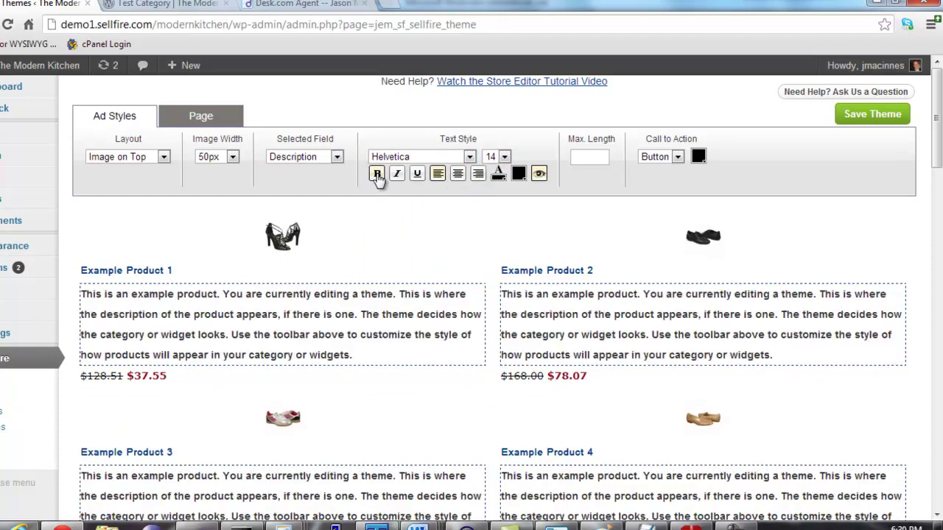
click(376, 174)
click(398, 174)
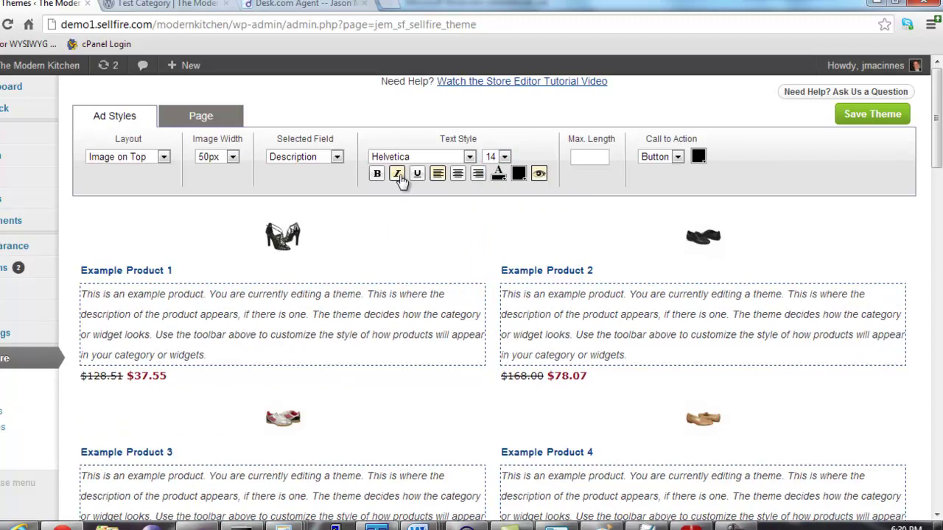
Remove the italics from the description text, try centring it, and return it to left alignment.
click(397, 175)
click(417, 174)
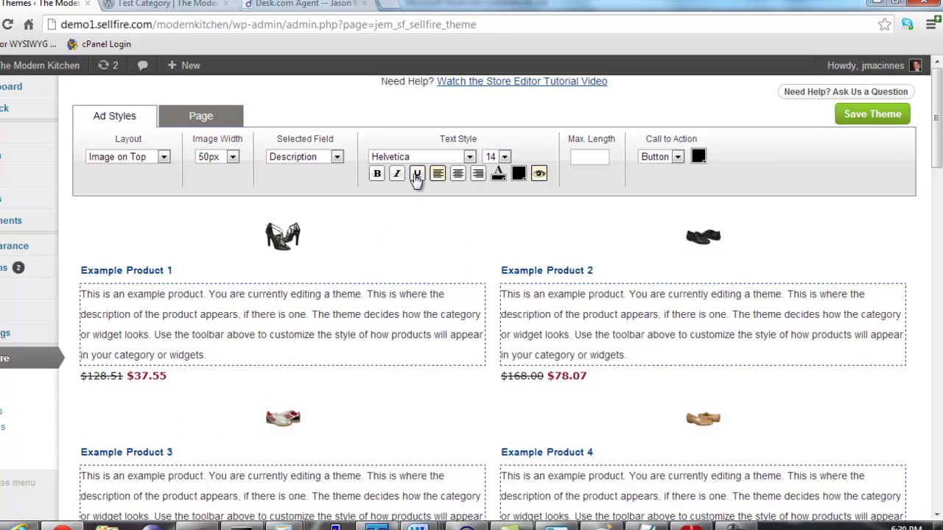
click(458, 175)
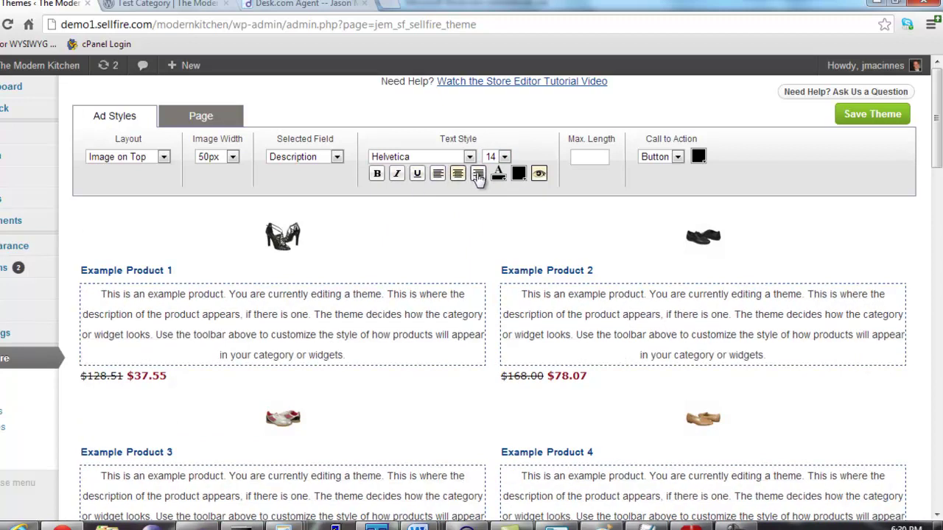
click(437, 175)
Set the text colour of the Description field to purple.
click(498, 177)
drag(505, 263, 540, 244)
click(599, 311)
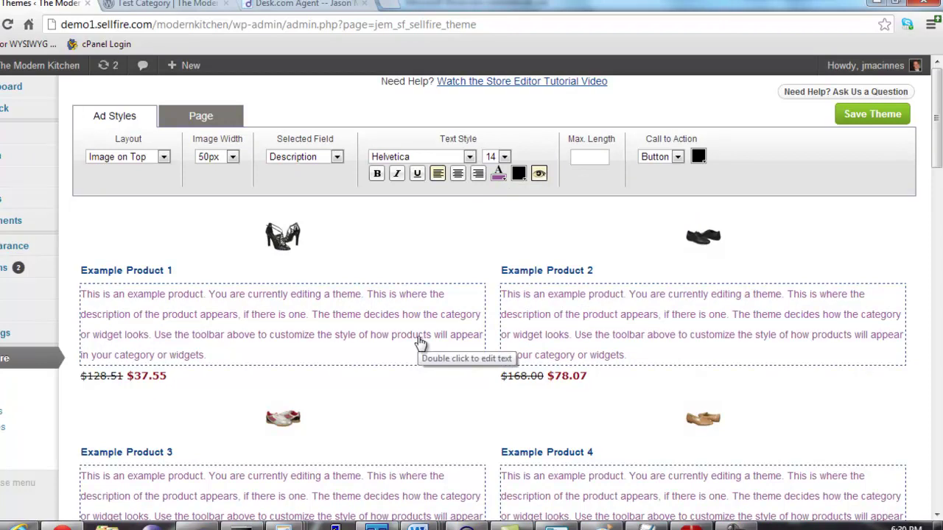
Select the Name field of the example products and set its text to Tahoma, size 24.
click(236, 276)
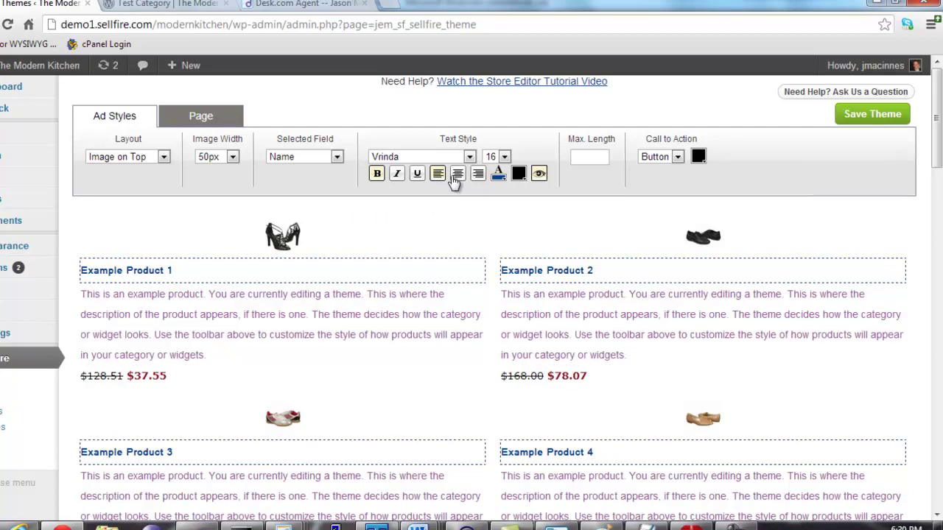
click(469, 156)
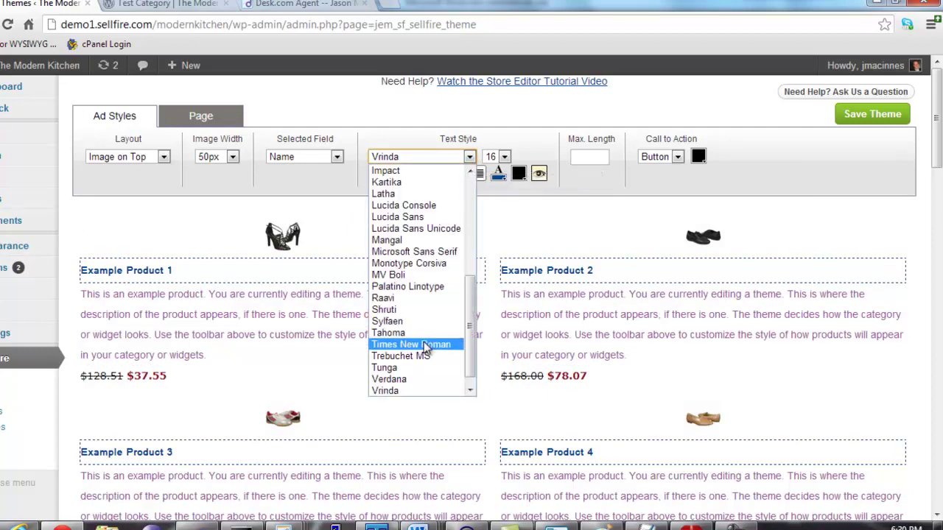
click(425, 332)
click(492, 156)
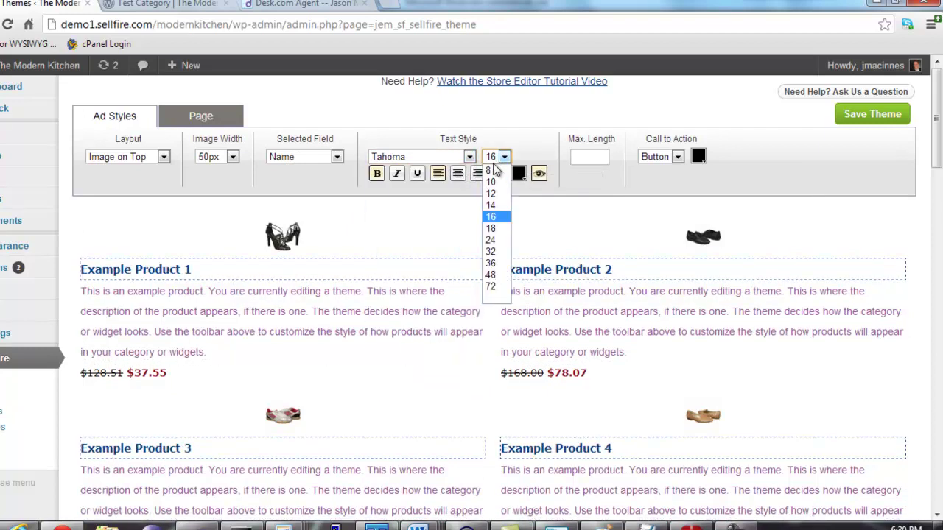
click(491, 240)
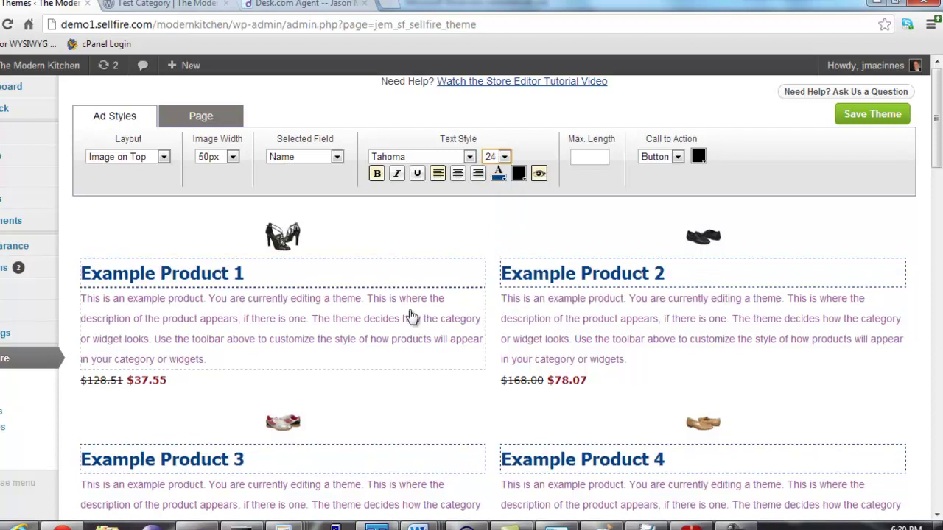
Set the product image width to 100px.
click(288, 247)
click(214, 159)
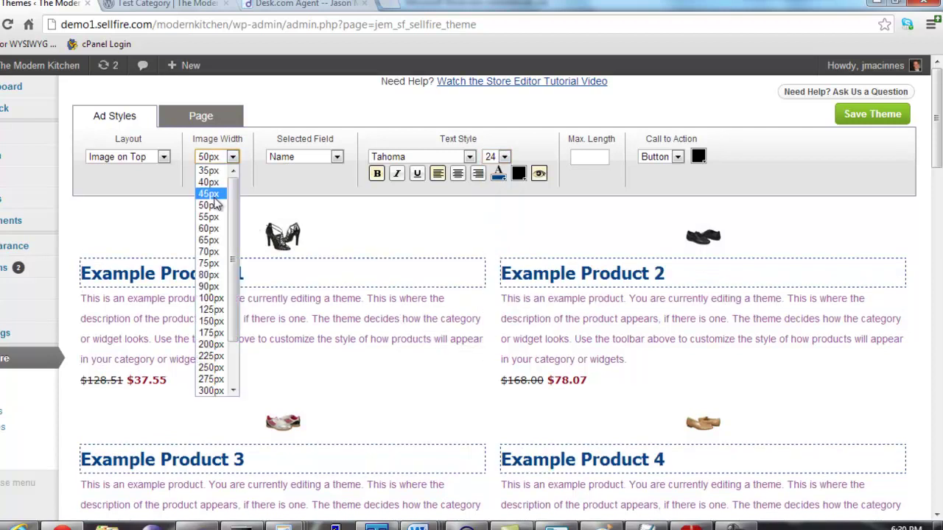
click(215, 309)
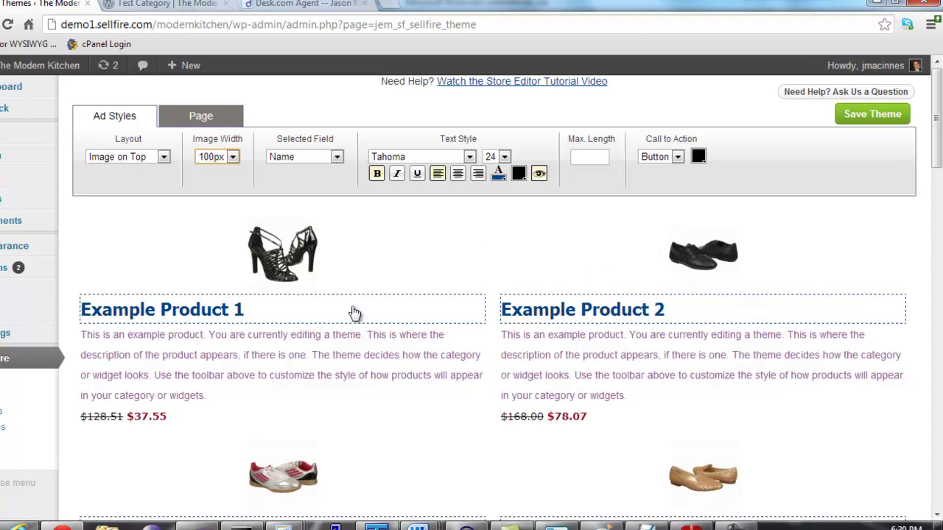
Hide the Description field of the example products and make it visible again.
click(364, 342)
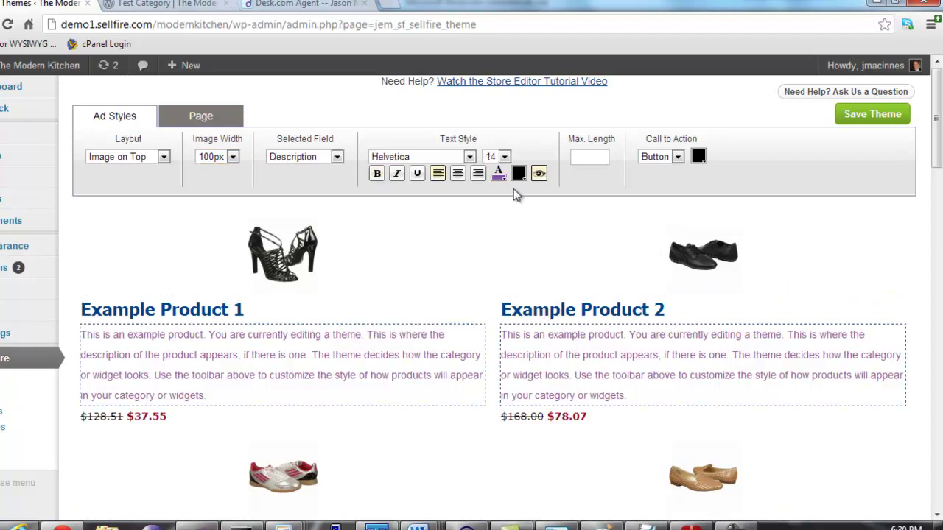
click(538, 175)
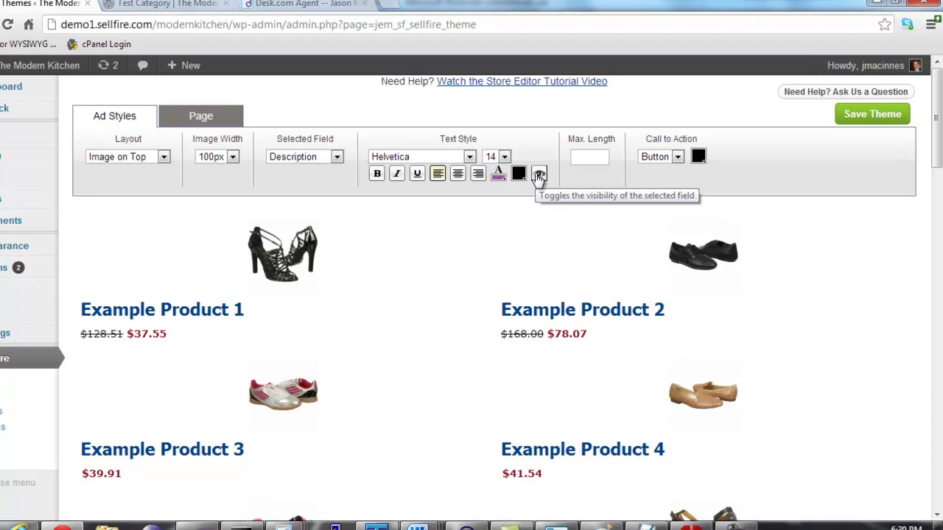
click(312, 158)
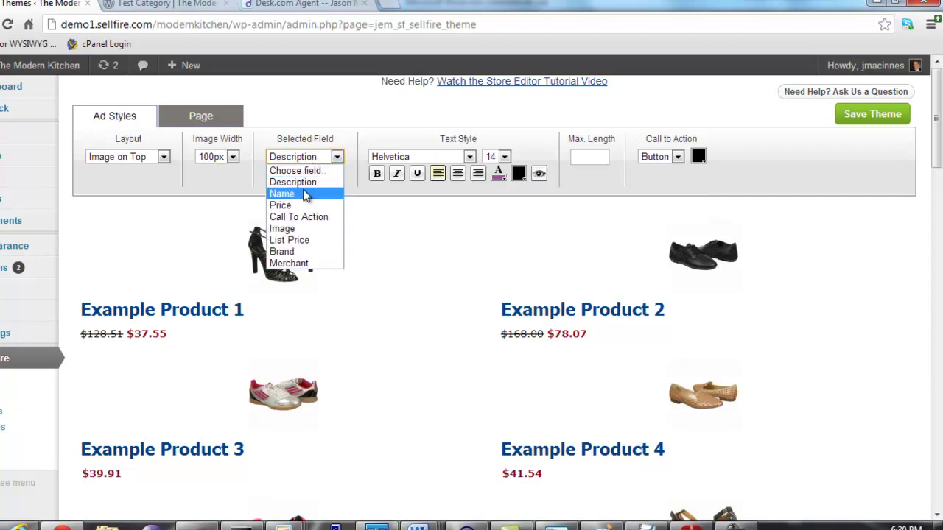
click(307, 183)
click(538, 175)
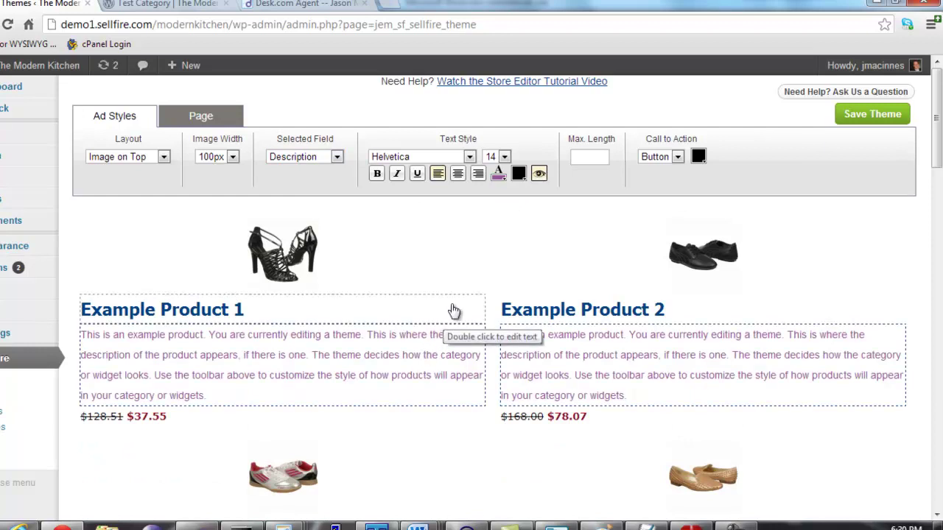
Limit the Description field to a maximum length of 100 characters.
click(600, 157)
mouse_move(600, 157)
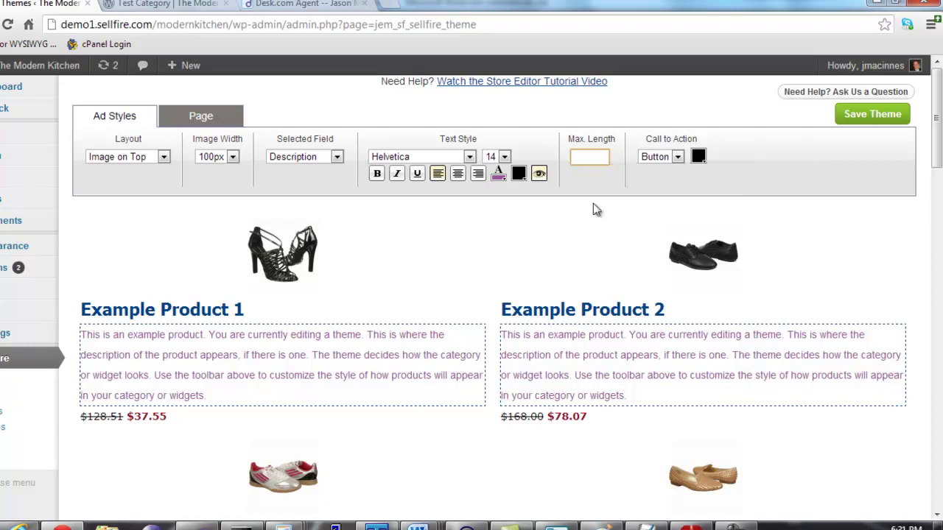
click(586, 361)
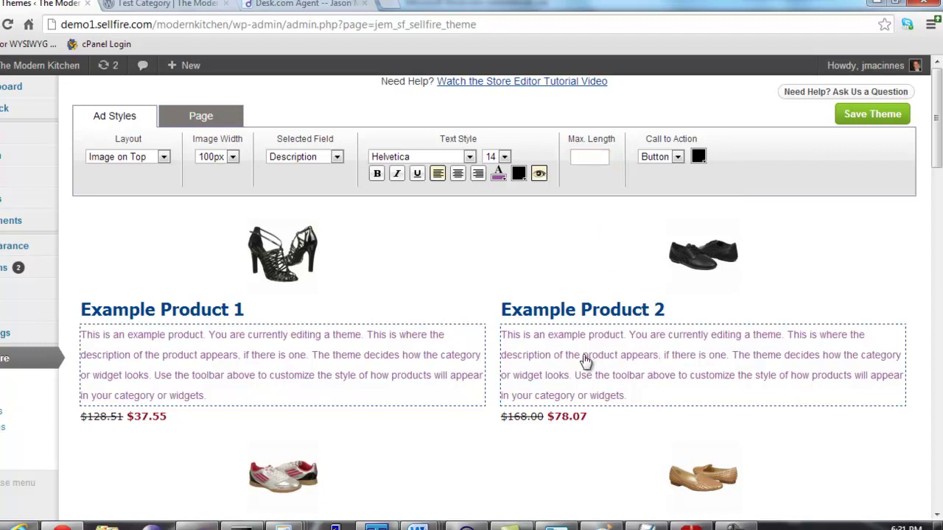
click(589, 157)
text(10)
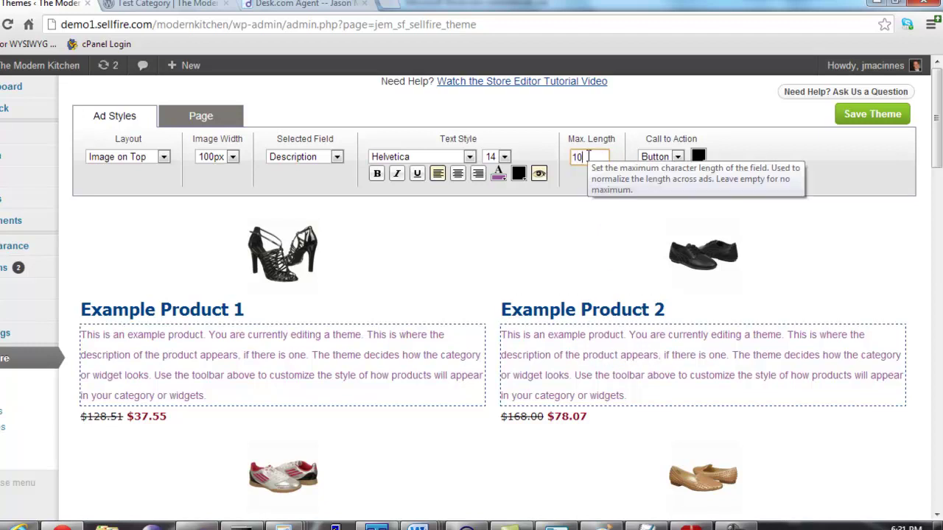
click(588, 180)
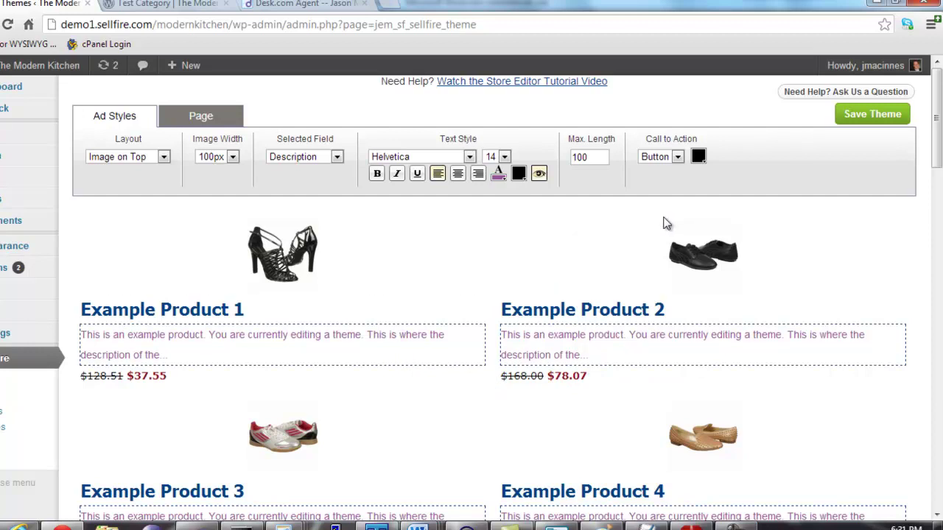
Make the Call To Action field visible on the products and align it to the right.
click(336, 156)
click(318, 215)
click(539, 173)
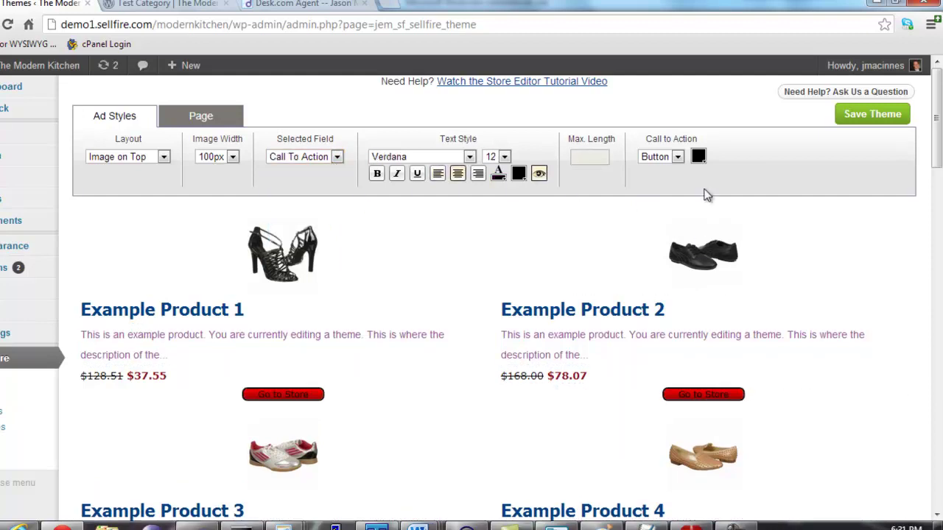
click(477, 173)
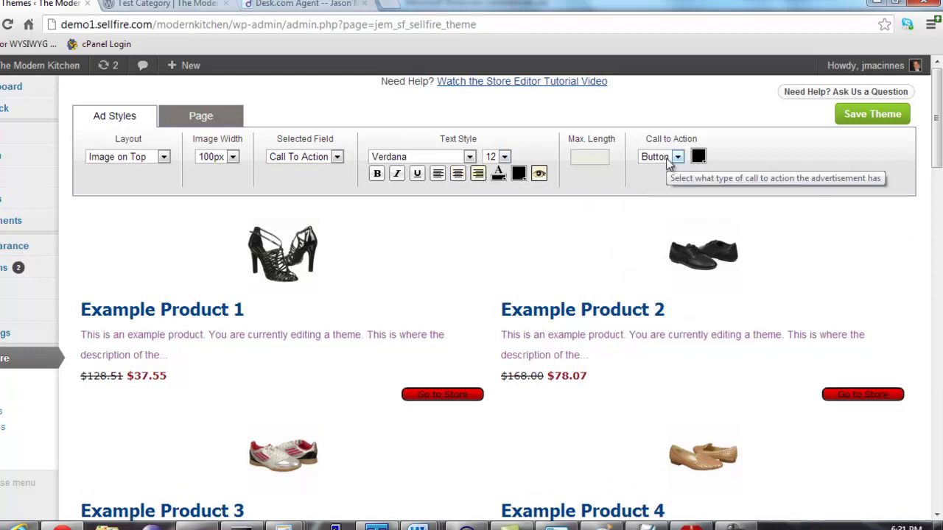
Set the background colour of the call-to-action button to a pinkish purple.
click(518, 173)
click(564, 211)
click(617, 310)
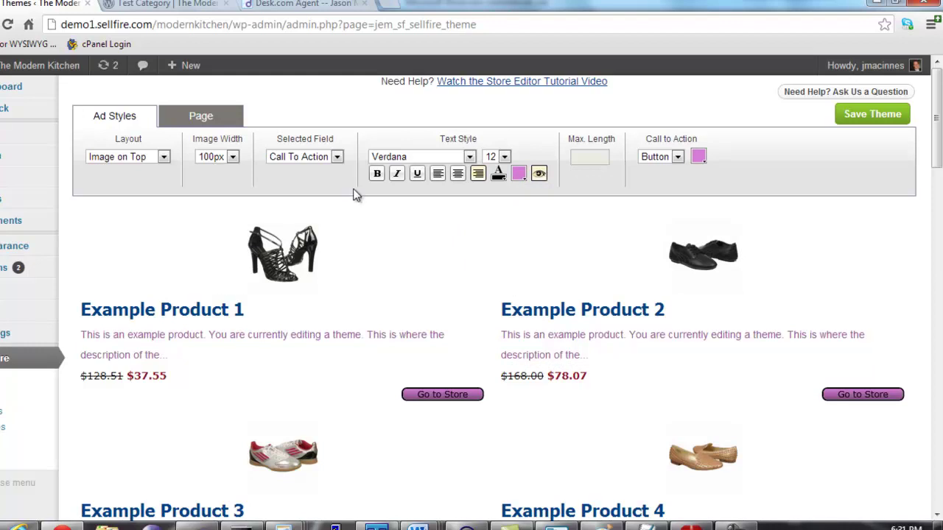
Make the Merchant field visible on the example products.
click(337, 157)
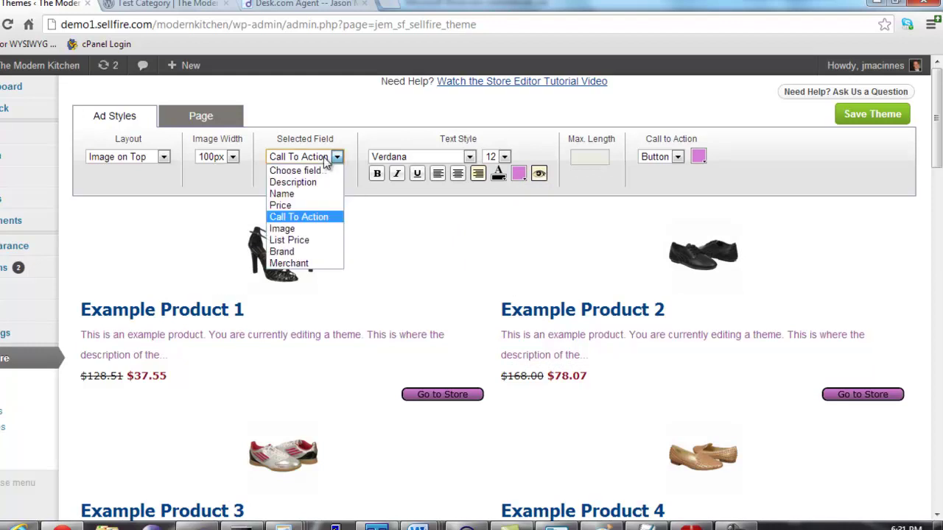
click(315, 263)
click(540, 174)
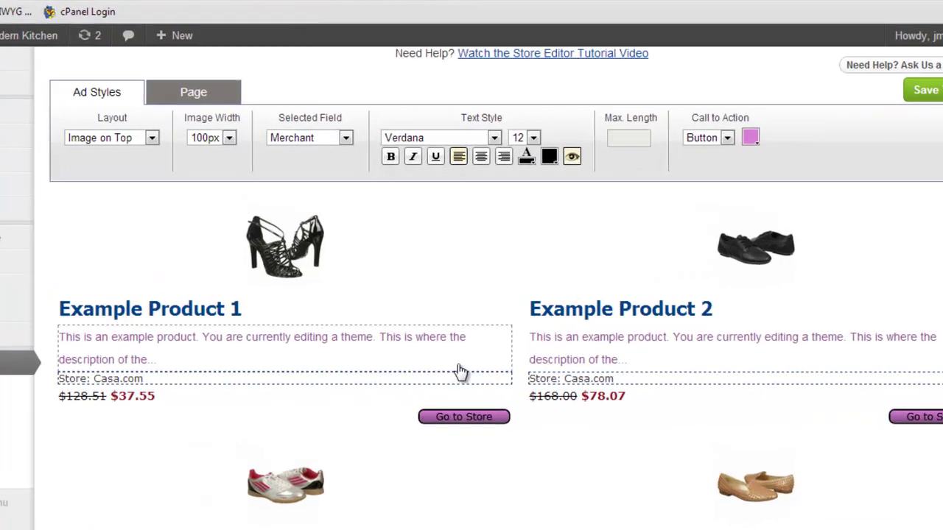
Change the call-to-action button's text to "Click Me Now!".
click(438, 436)
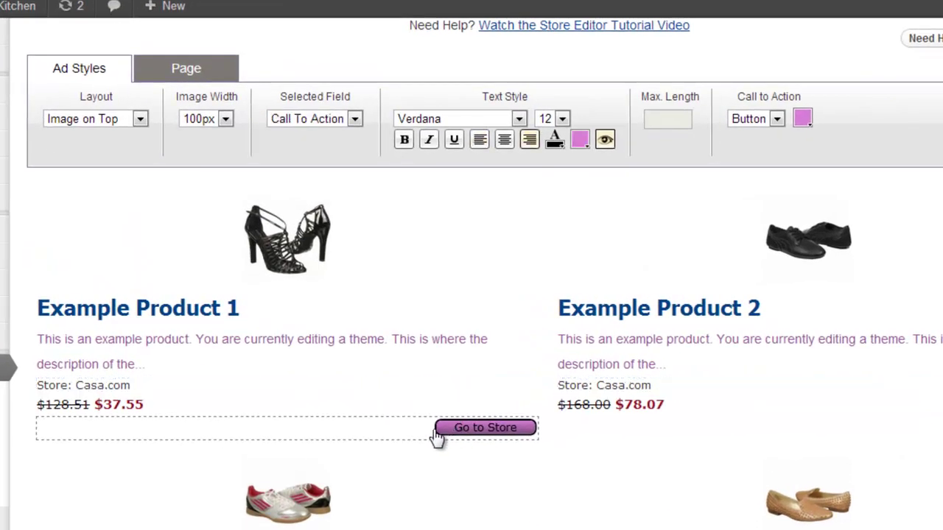
click(484, 435)
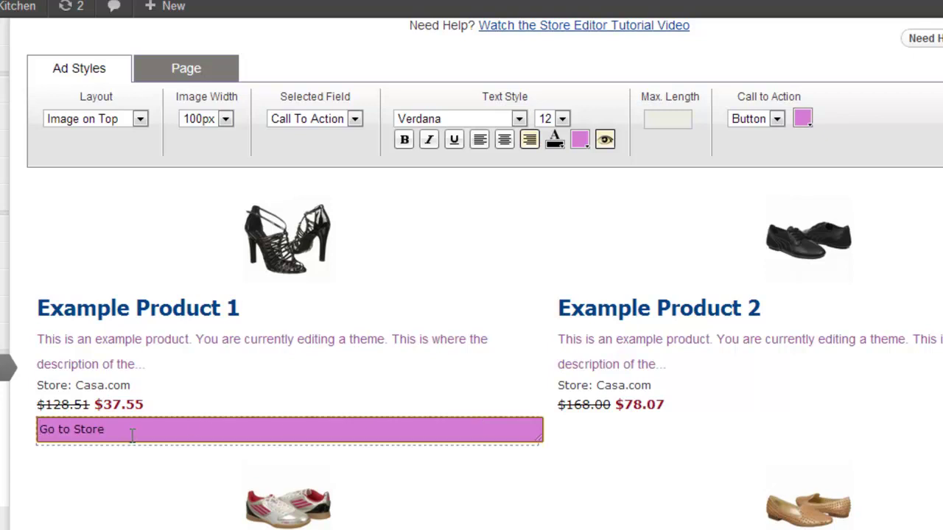
triple_click(98, 430)
text(Clic)
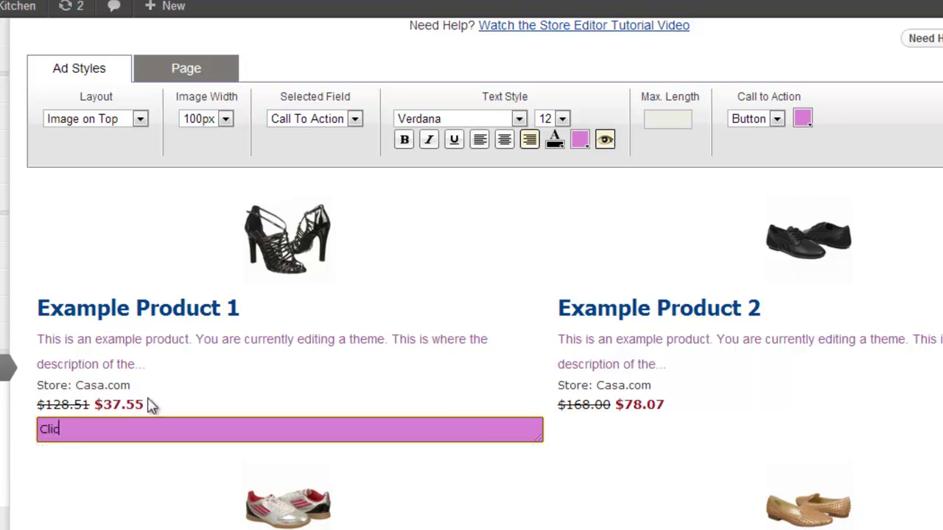
text(k Me Now!)
click(200, 372)
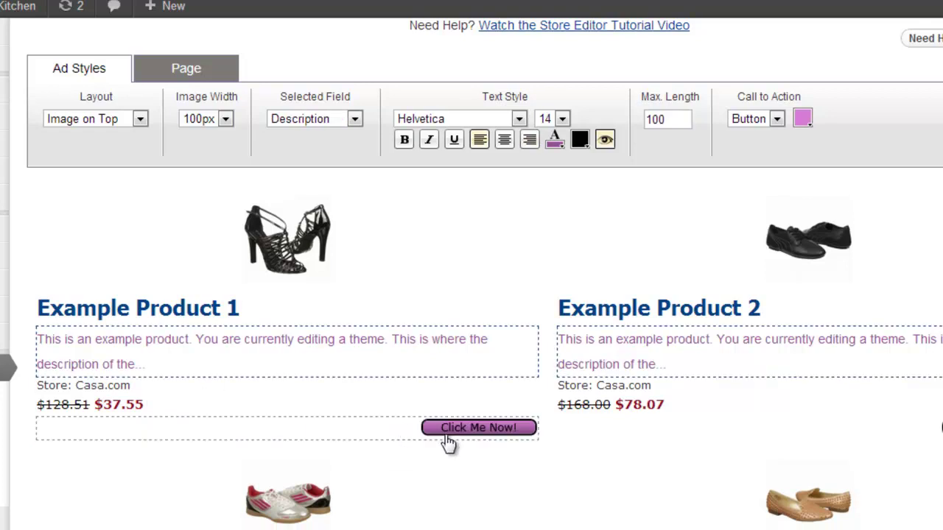
Change the Merchant field's label to "Sold By:" and make the merchant text bold.
double_click(101, 385)
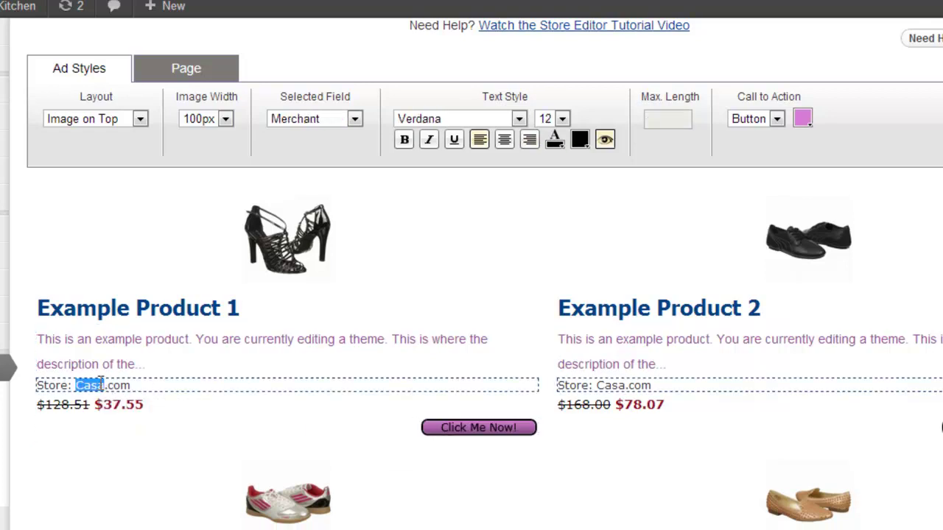
double_click(52, 389)
text(Sold Ny)
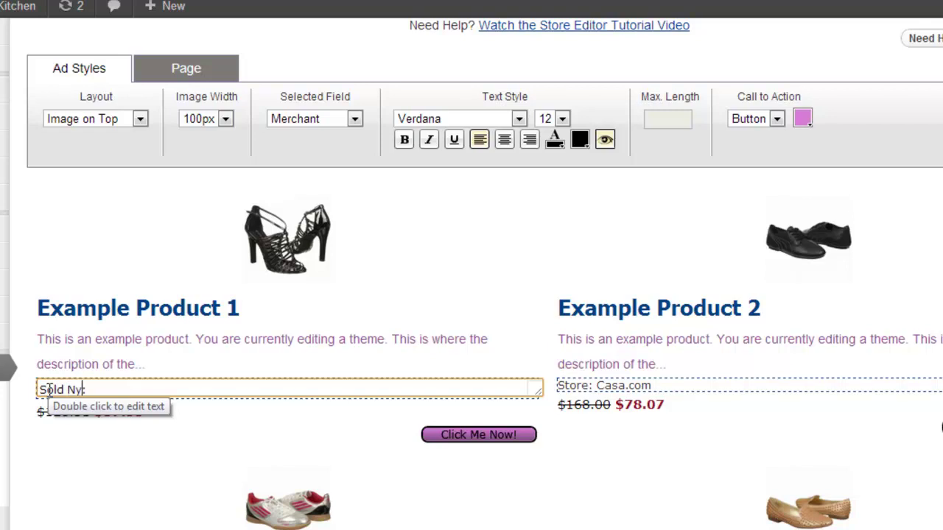
key(BackSpace)
key(BackSpace)
text(By)
click(189, 359)
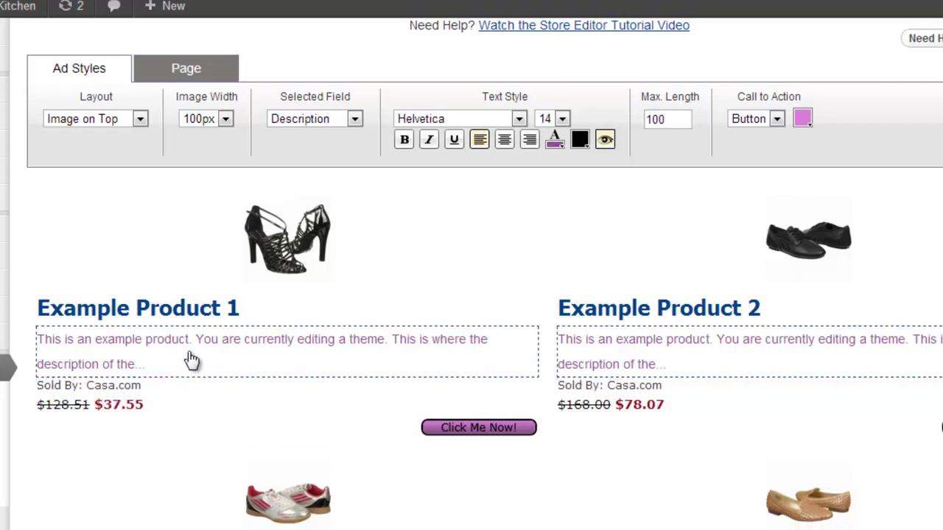
click(219, 396)
click(404, 139)
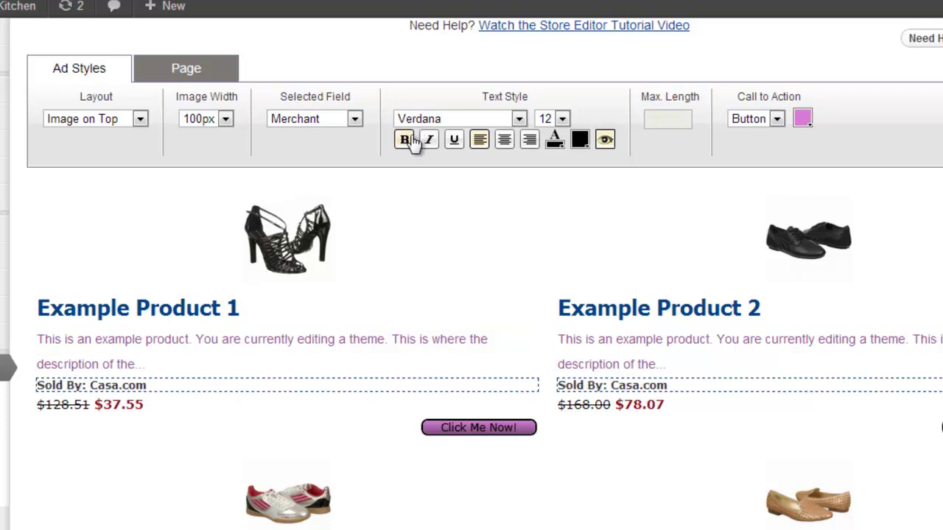
Set the border style in the theme's page settings to Row.
click(209, 68)
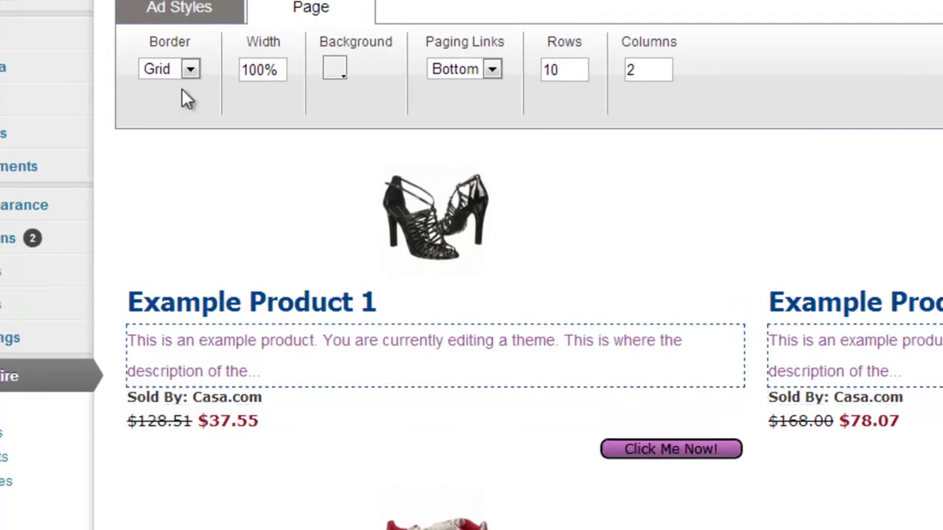
click(188, 70)
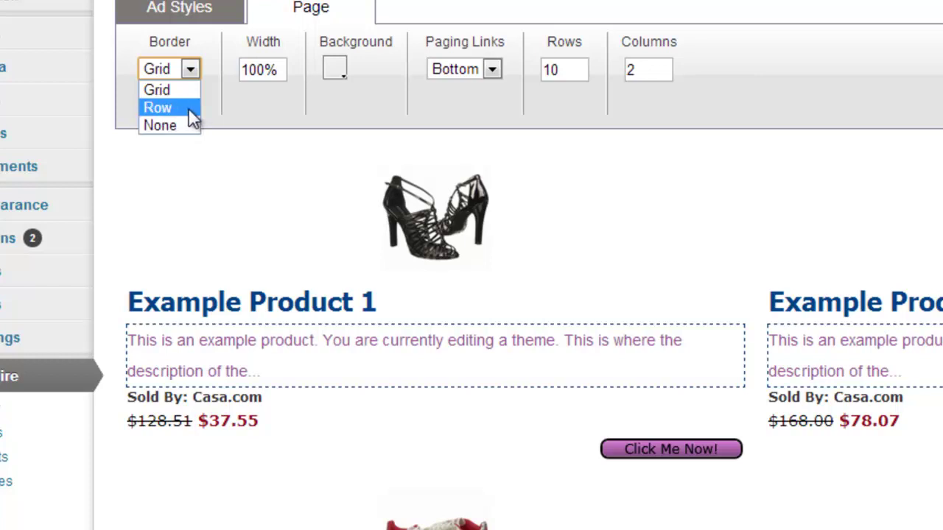
click(189, 110)
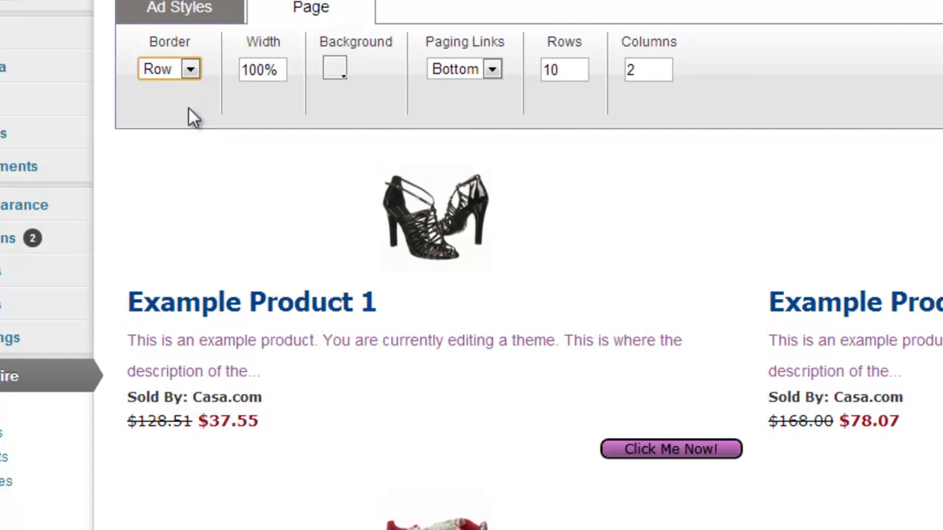
Set the store page width to 80%.
click(258, 69)
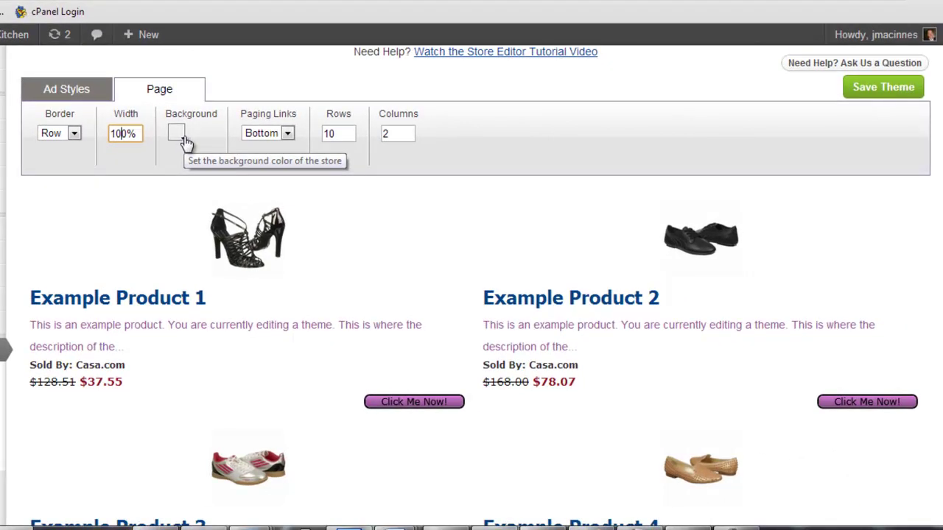
key(BackSpace)
key(BackSpace)
text(8)
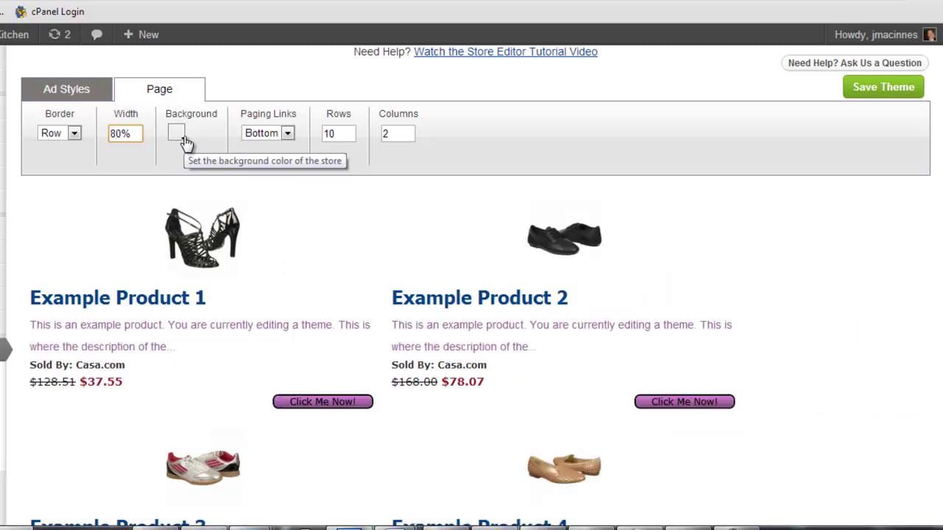
Try a store page width of 600px, and settle on 800px.
key(Delete)
key(BackSpace)
key(BackSpace)
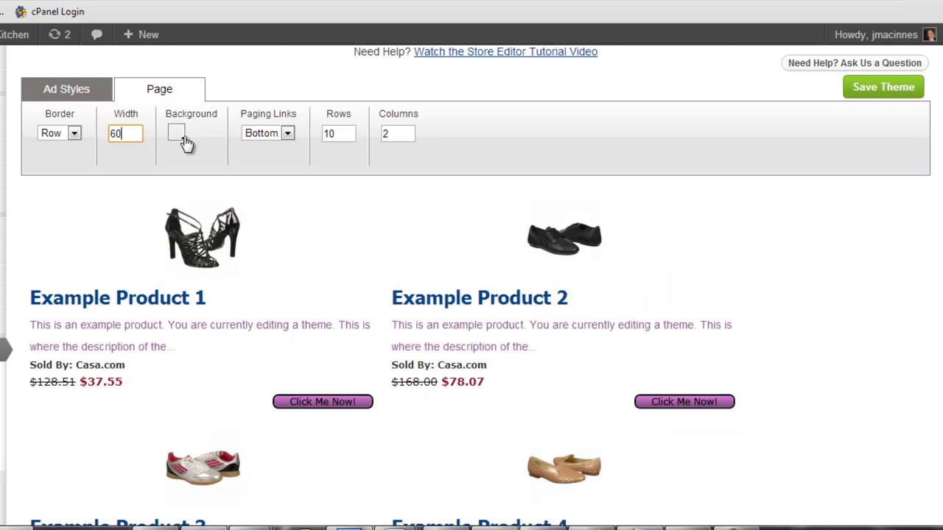
text(600px)
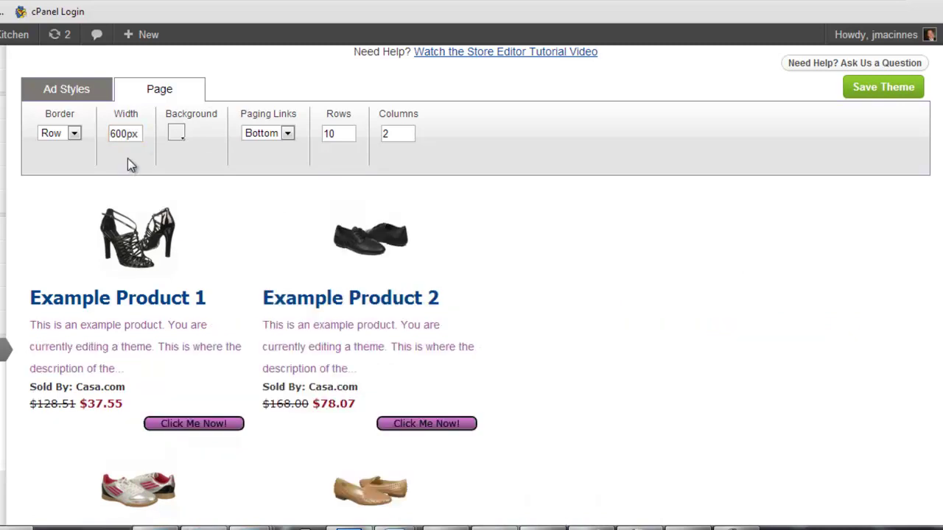
click(115, 133)
text(8)
click(164, 155)
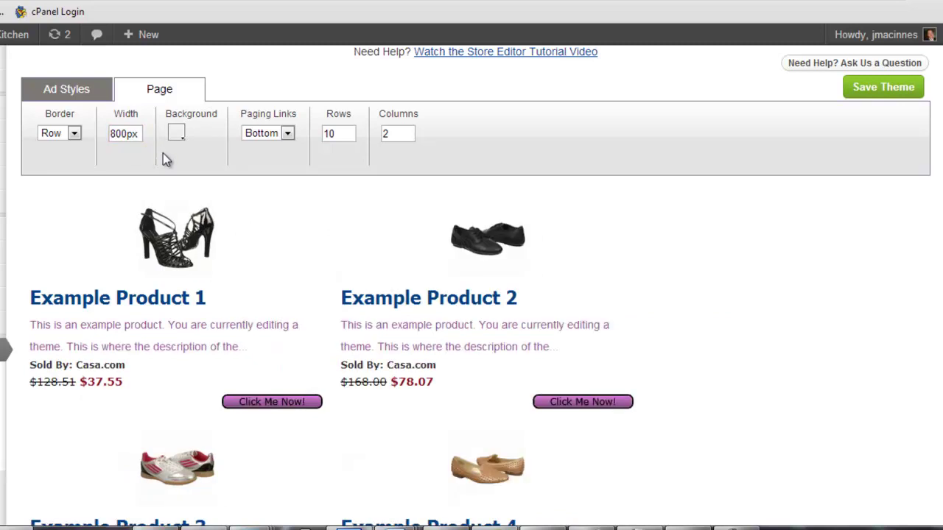
Set the store's background color to a light gray.
click(177, 133)
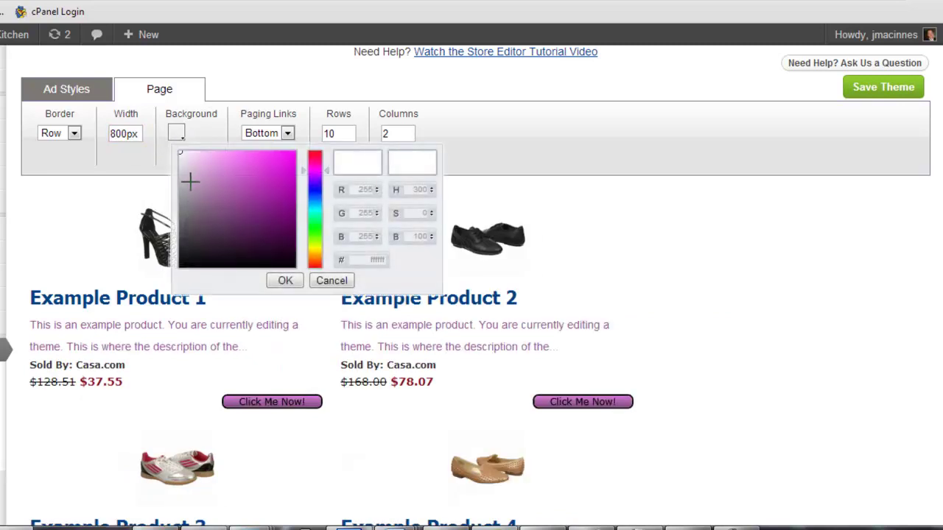
click(182, 179)
click(281, 281)
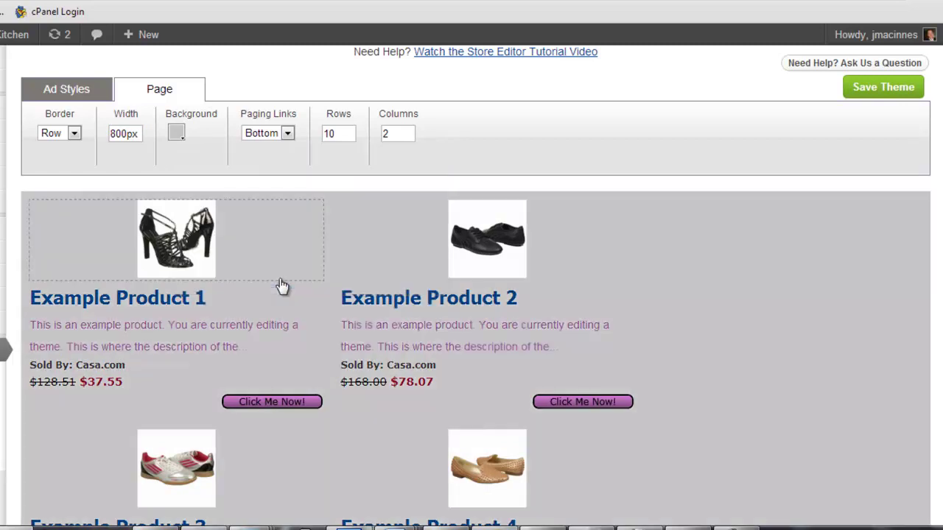
Set the store's background color to the near-white #fafafa.
click(177, 134)
drag(187, 168, 179, 153)
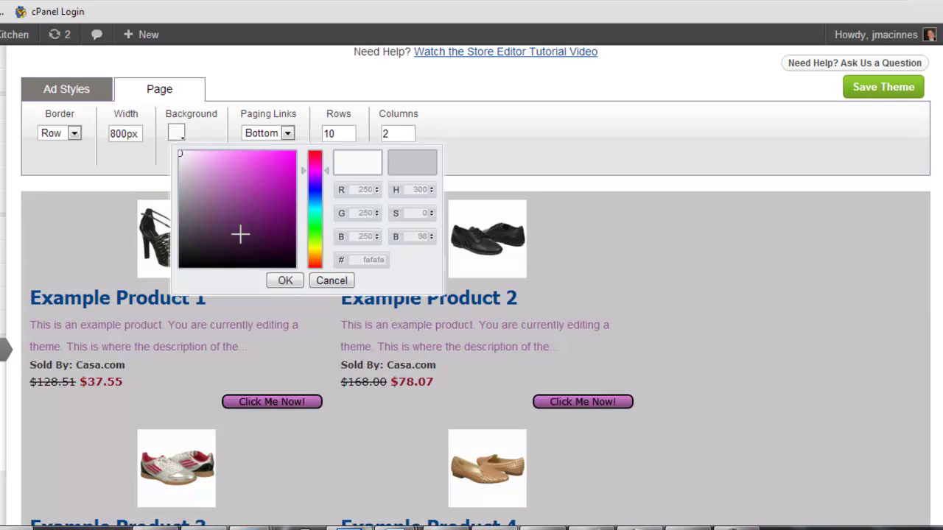
click(284, 281)
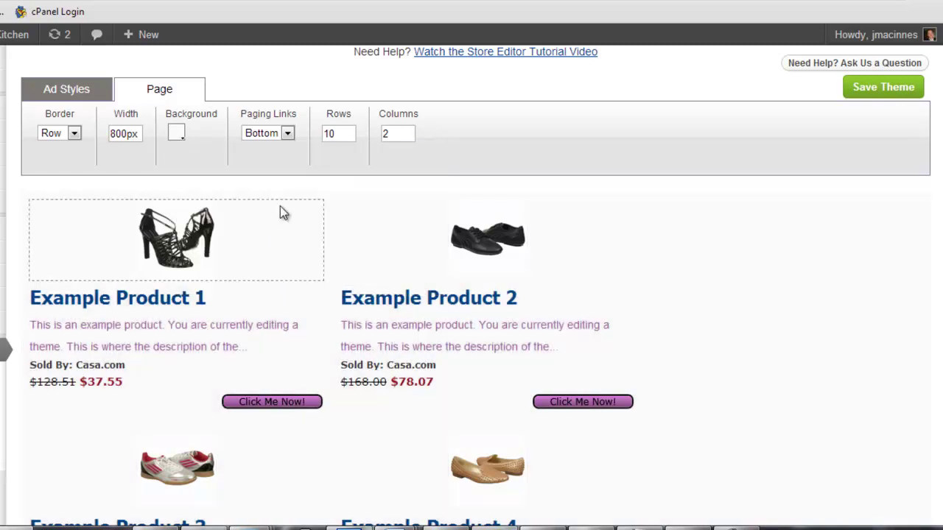
Try the Top position for the store's paging links, and settle on Both.
click(287, 133)
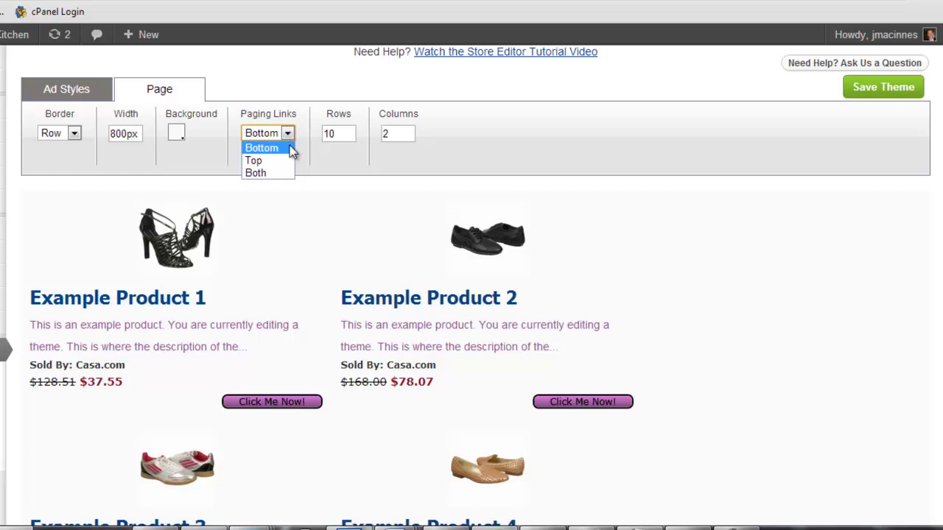
click(289, 161)
click(289, 161)
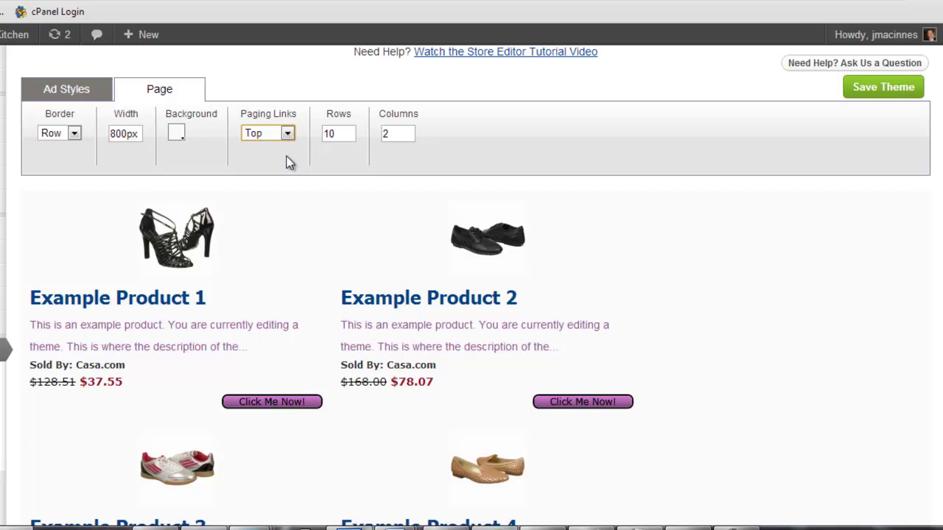
click(287, 134)
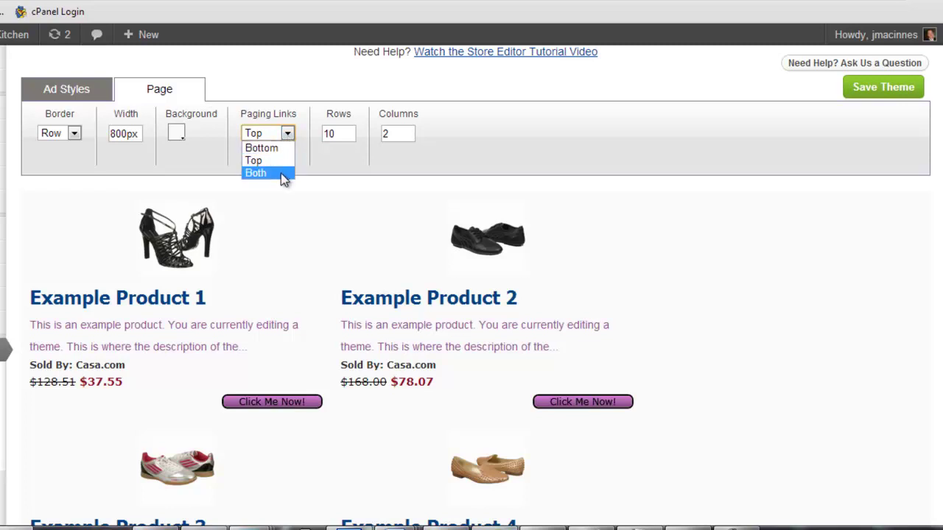
click(281, 173)
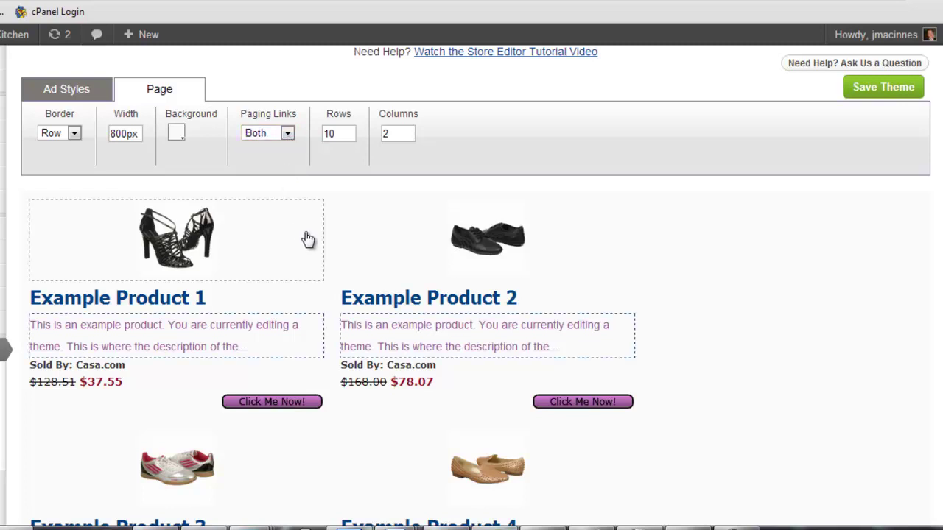
Set the store page grid to 5 rows and 1 column.
double_click(347, 135)
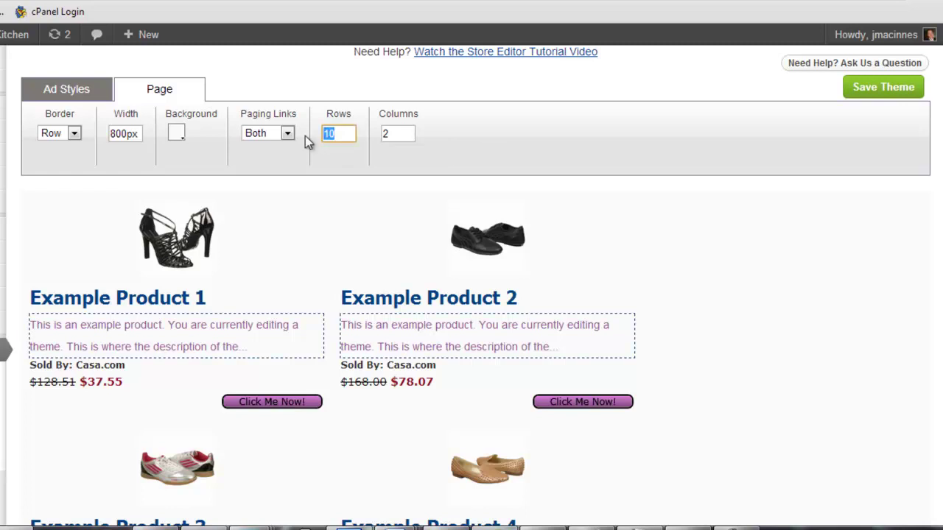
text(5)
click(394, 134)
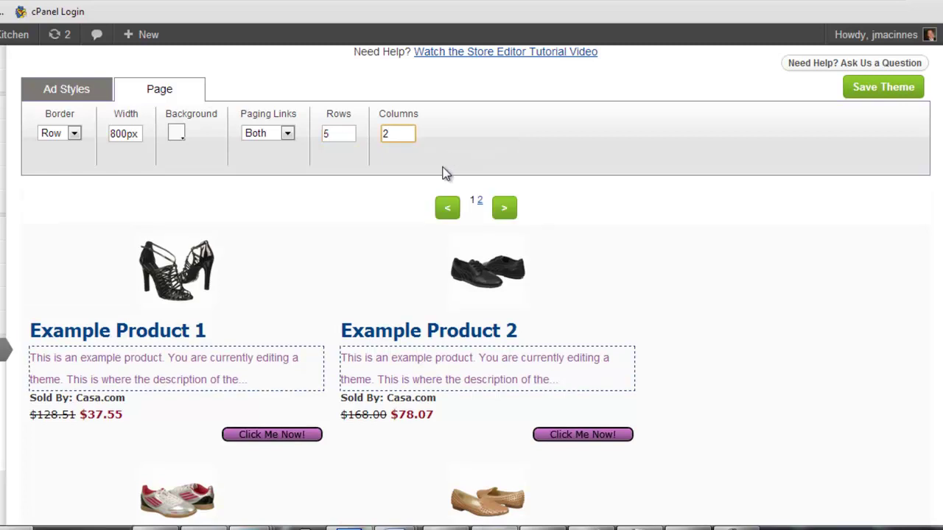
key(BackSpace)
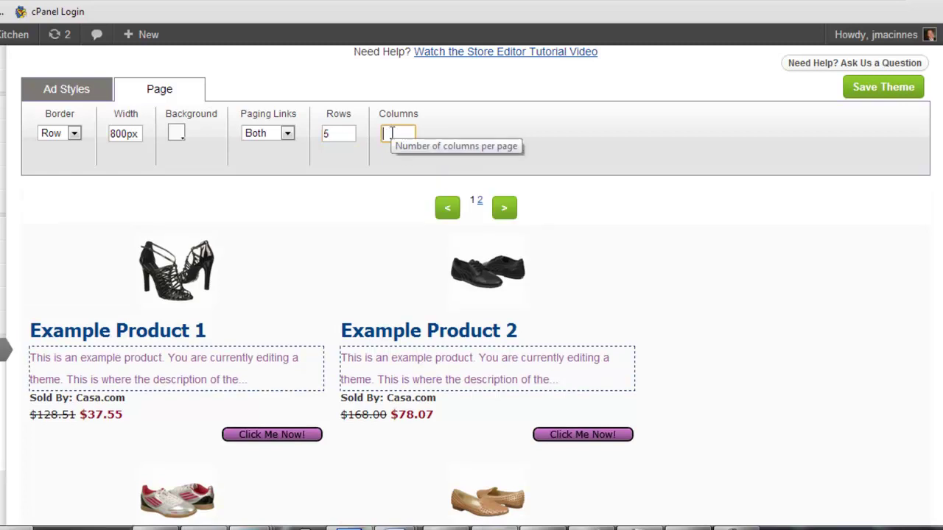
text(1)
click(348, 133)
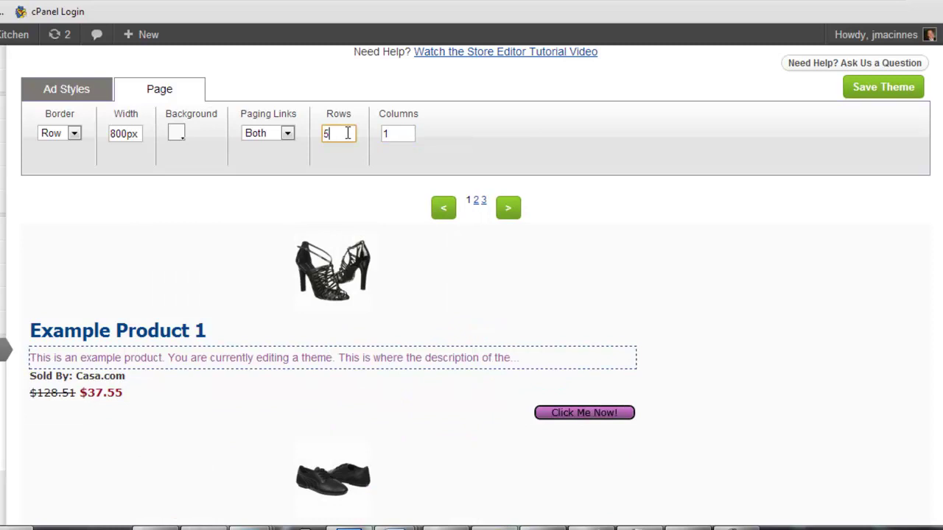
click(343, 271)
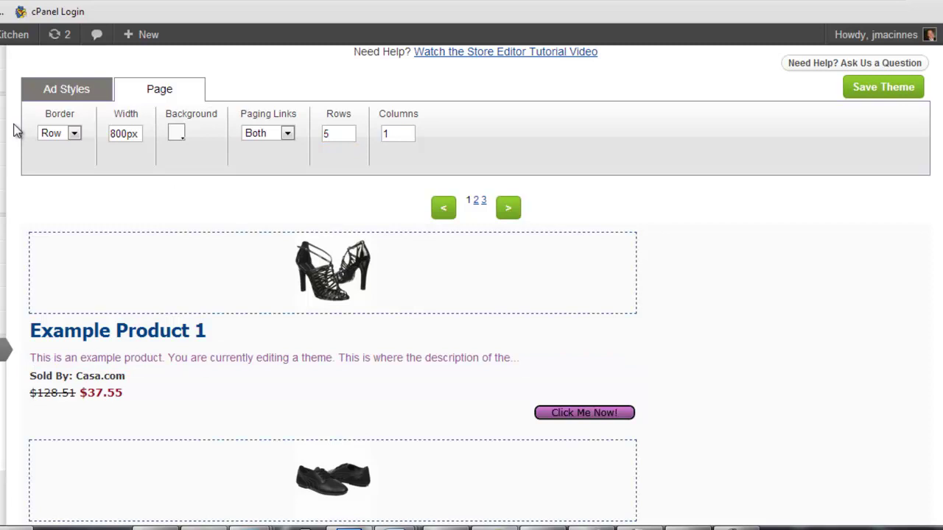
Change the product ad layout to Image on Left and save the theme.
click(42, 94)
click(87, 136)
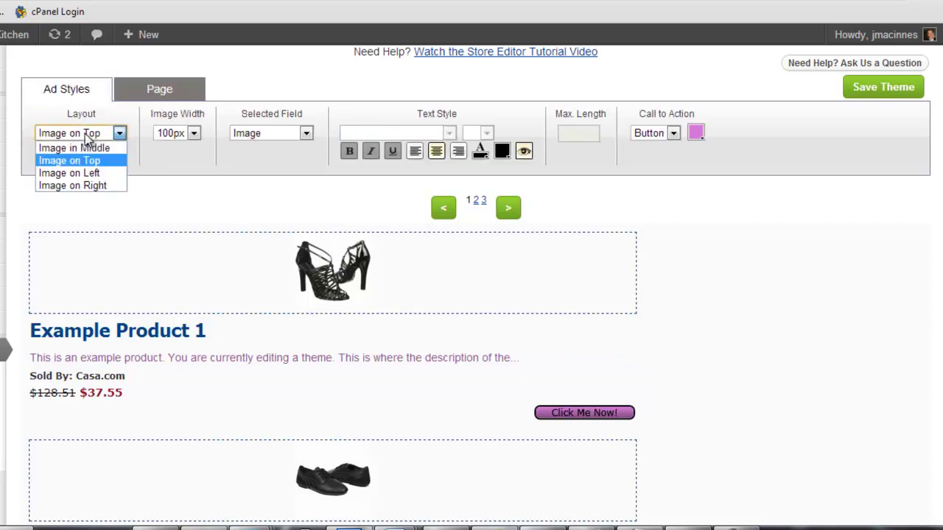
click(90, 174)
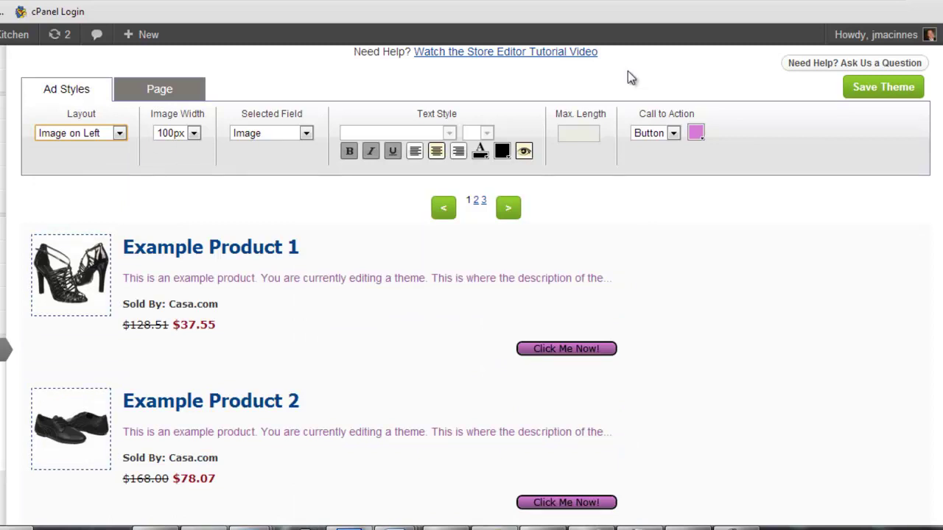
click(865, 92)
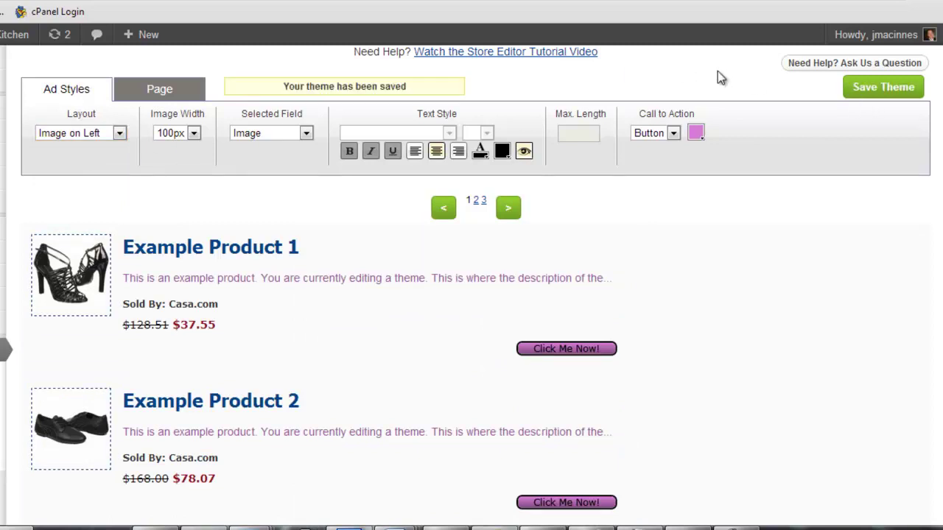
drag(431, 82, 280, 81)
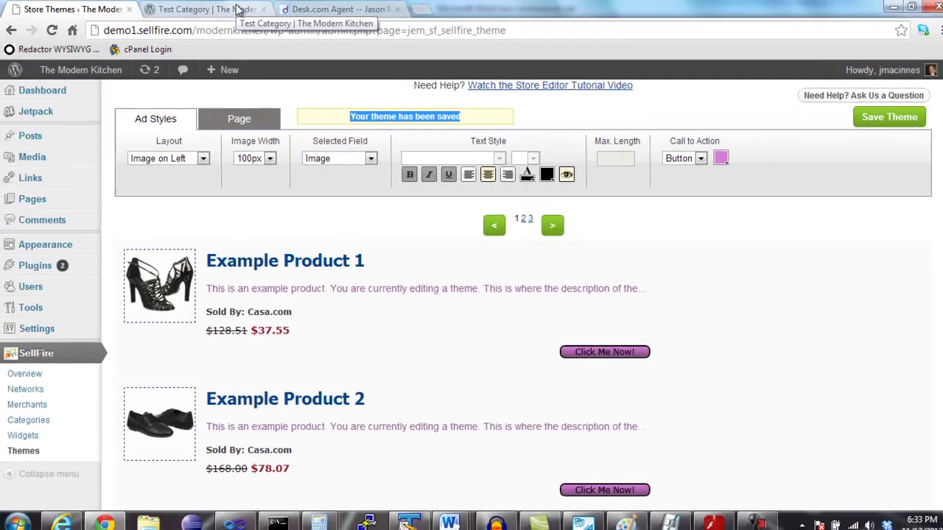
Reload the Test Category page preview and examine how the saved theme styles its product listings.
click(198, 10)
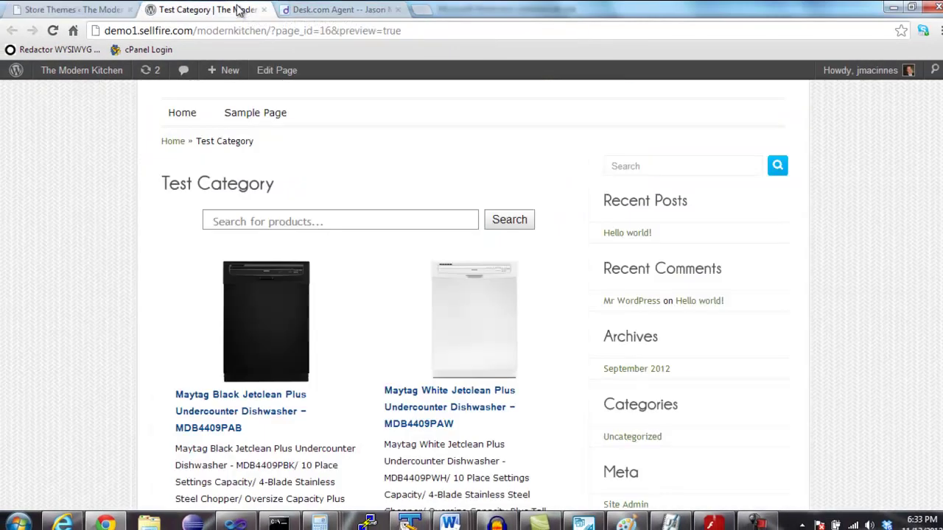
click(53, 30)
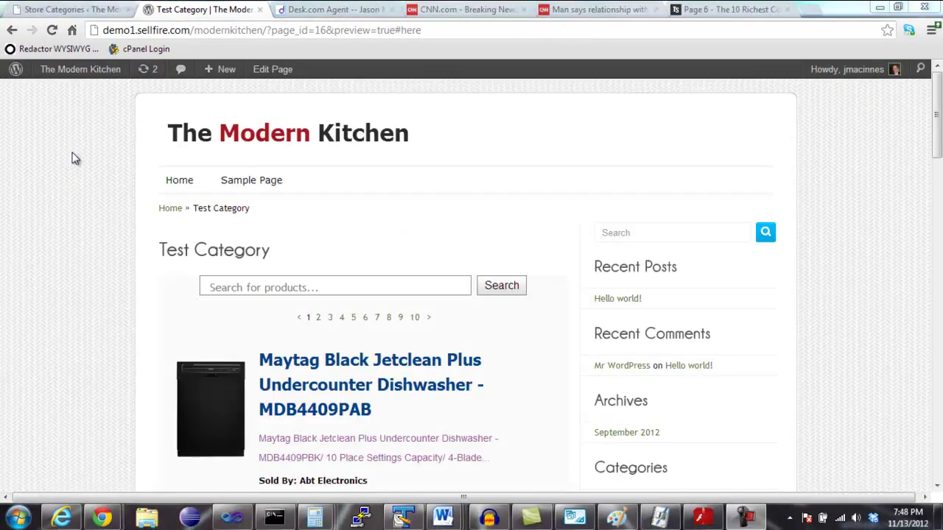
scroll(72, 158, down, 3)
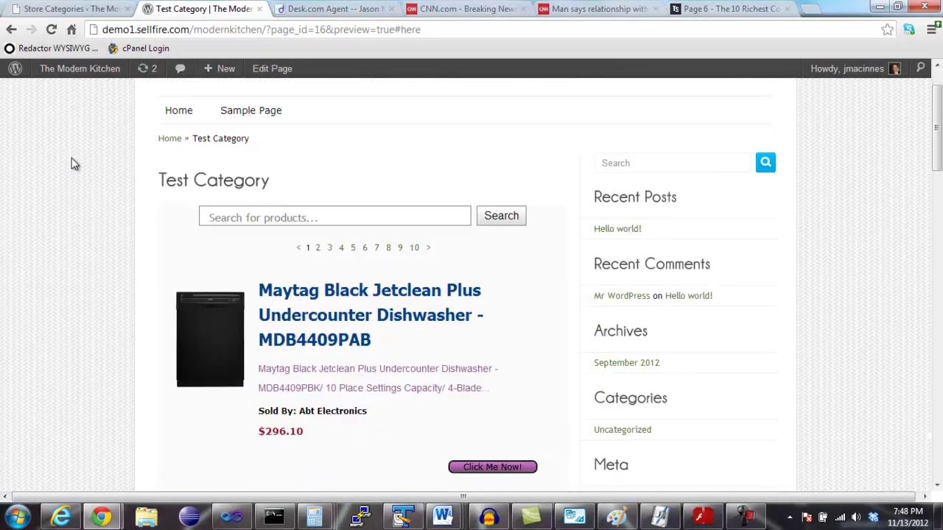
scroll(72, 162, down, 4)
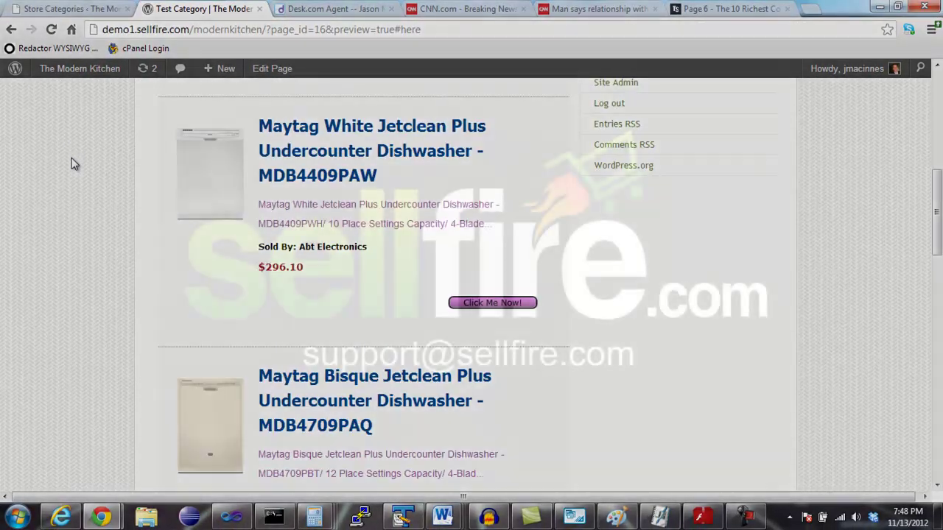